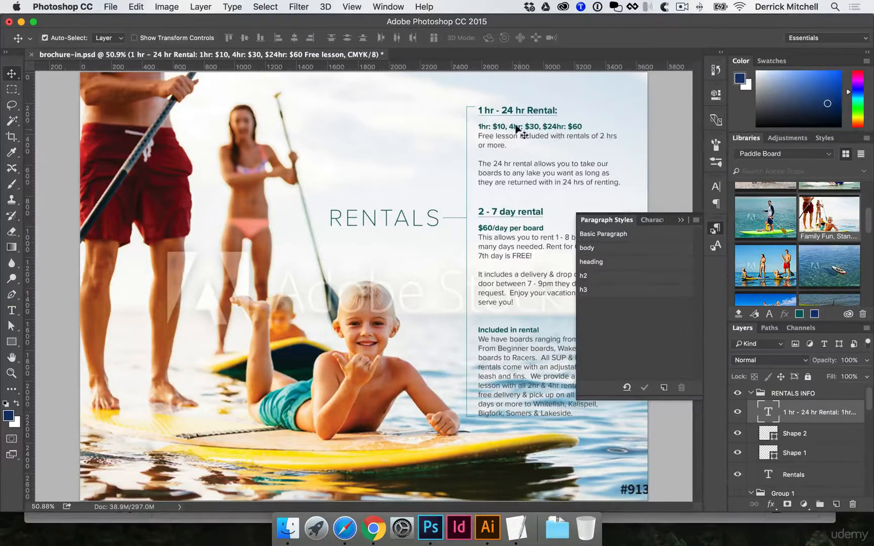
Check the indents and spacing settings of the h2 paragraph style applied to the "1 hr - 24 hr Rental:" heading.
key(t)
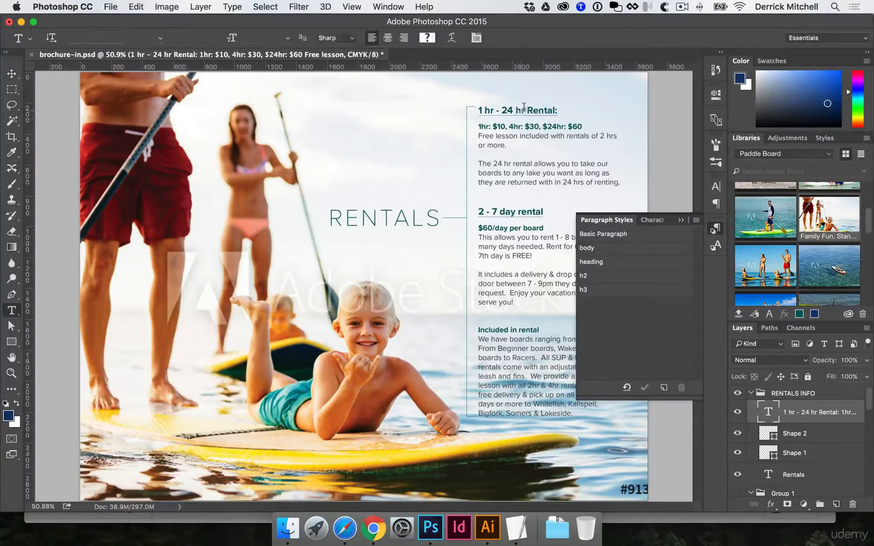
drag(533, 110, 499, 105)
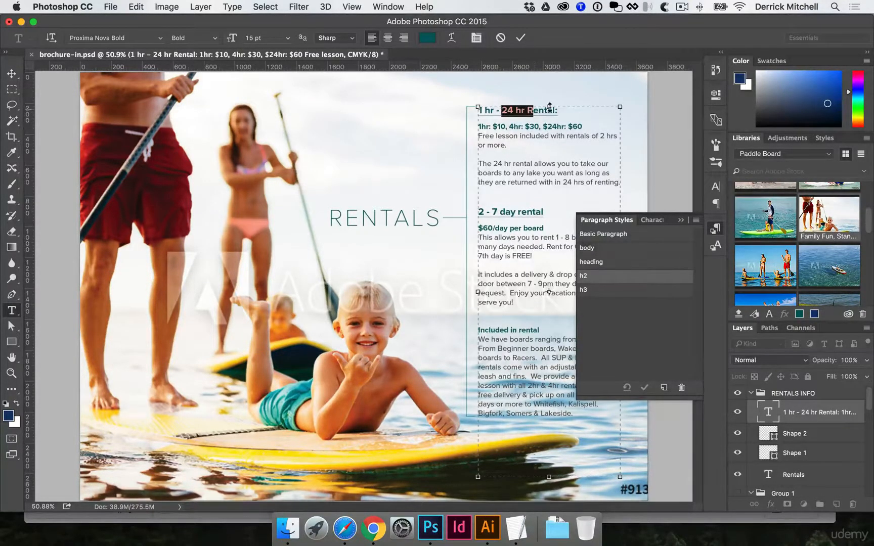
key(Escape)
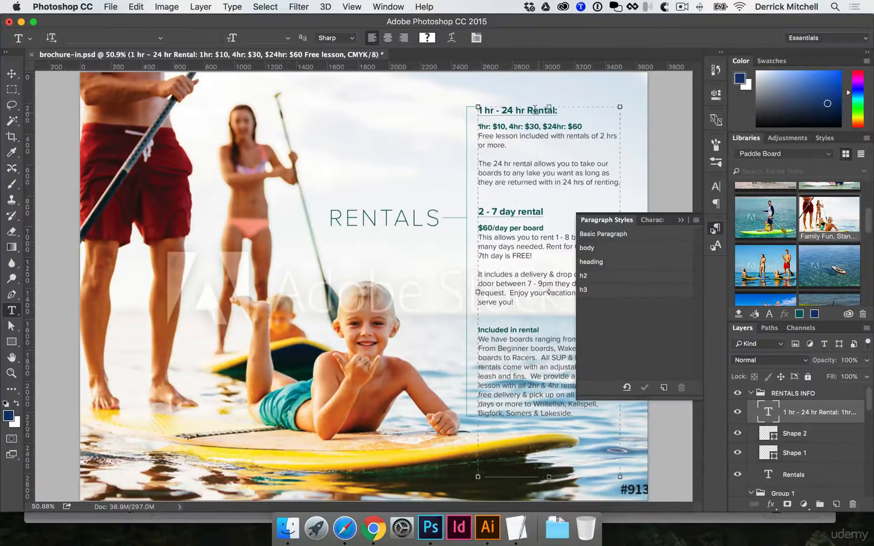
click(535, 116)
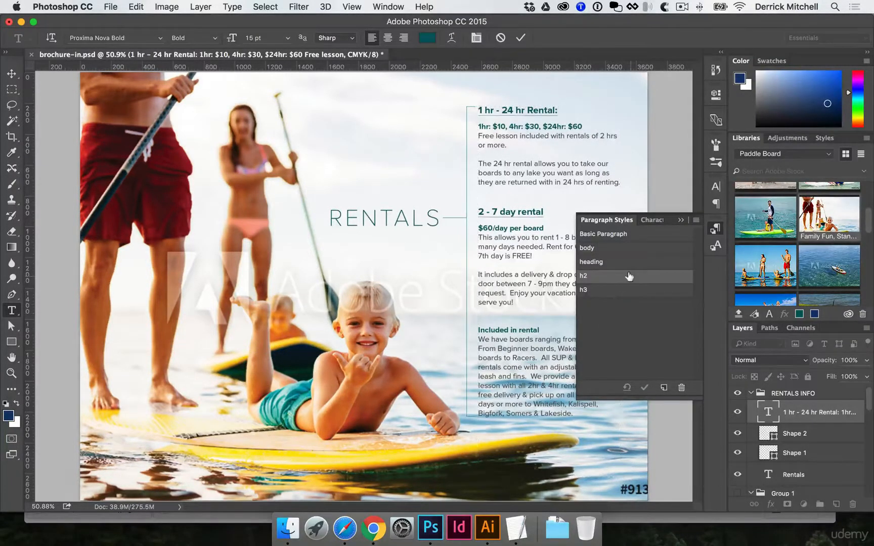
double_click(629, 276)
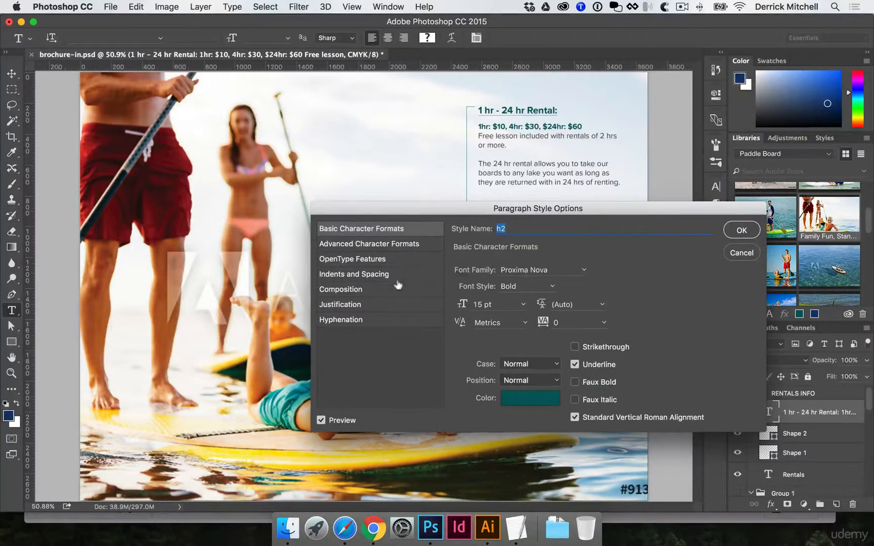
click(368, 276)
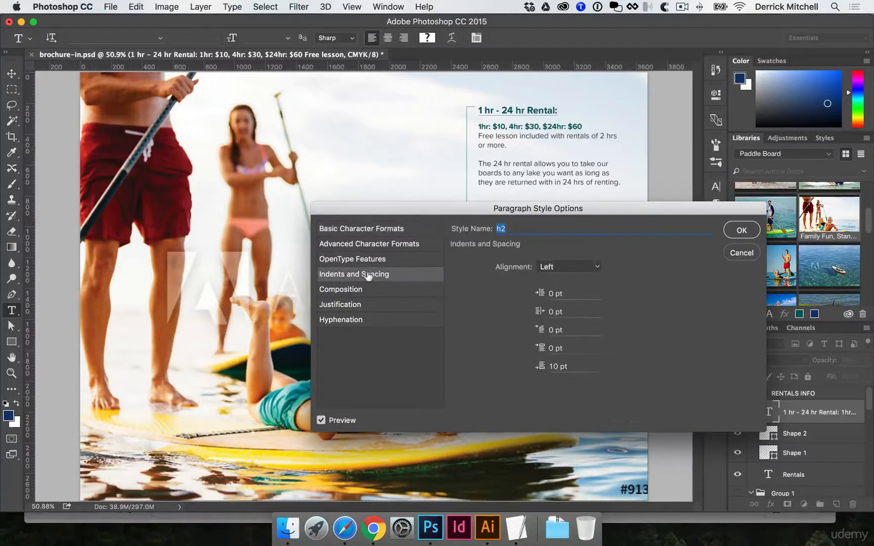
click(569, 368)
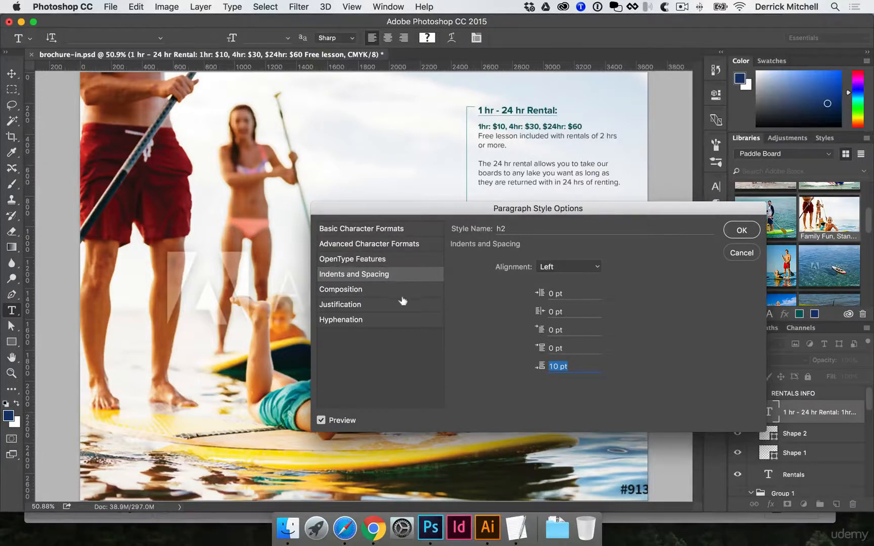
click(742, 231)
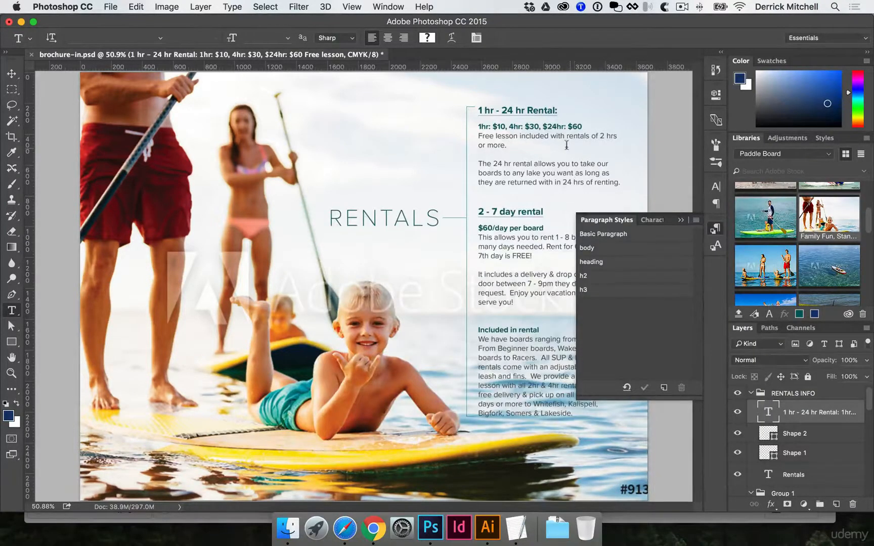
Check which paragraph styles are applied to the hourly pricing line and the body text beneath it.
drag(540, 127, 513, 127)
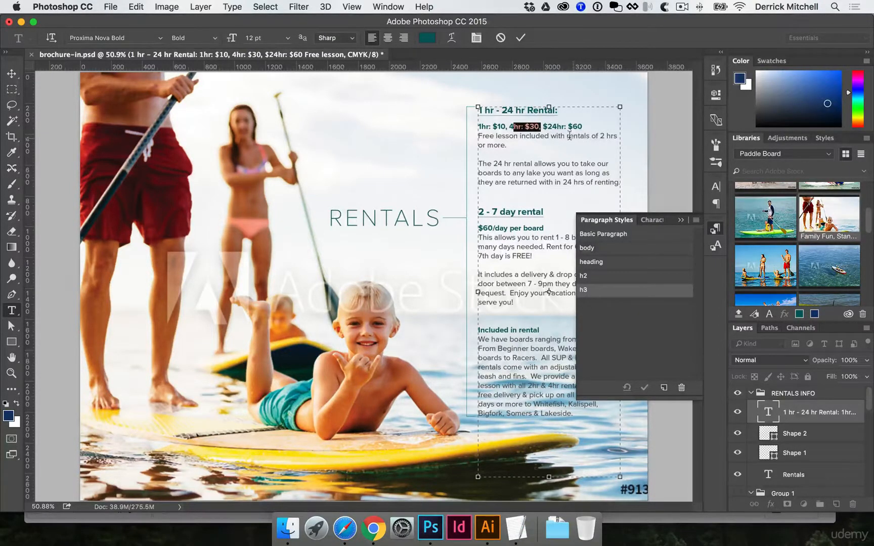
drag(574, 135, 531, 136)
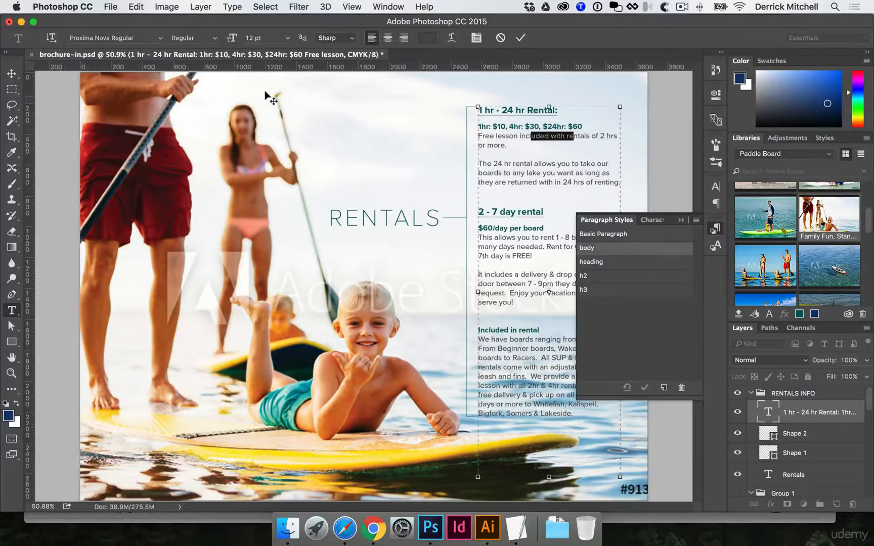
key(super+Return)
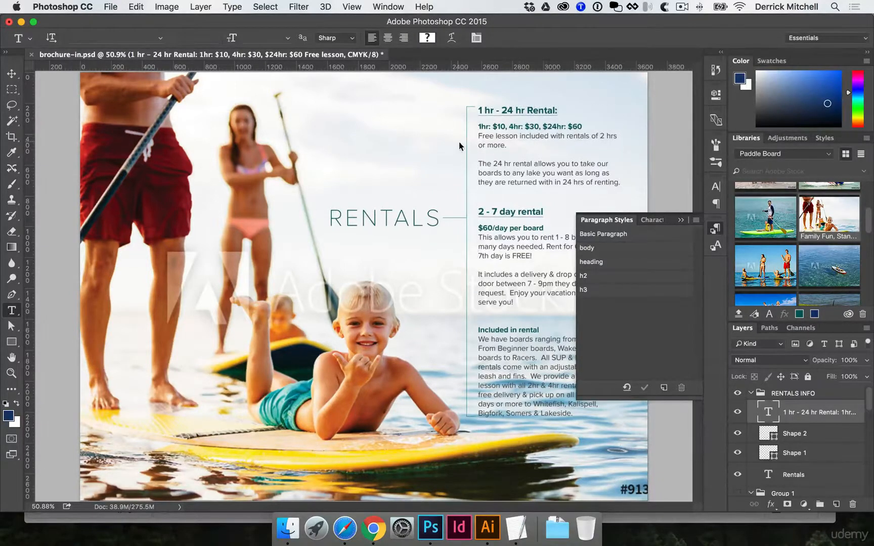
Collapse the Paragraph Styles panel to uncover the rental text on the page.
super+click(471, 179)
key(v)
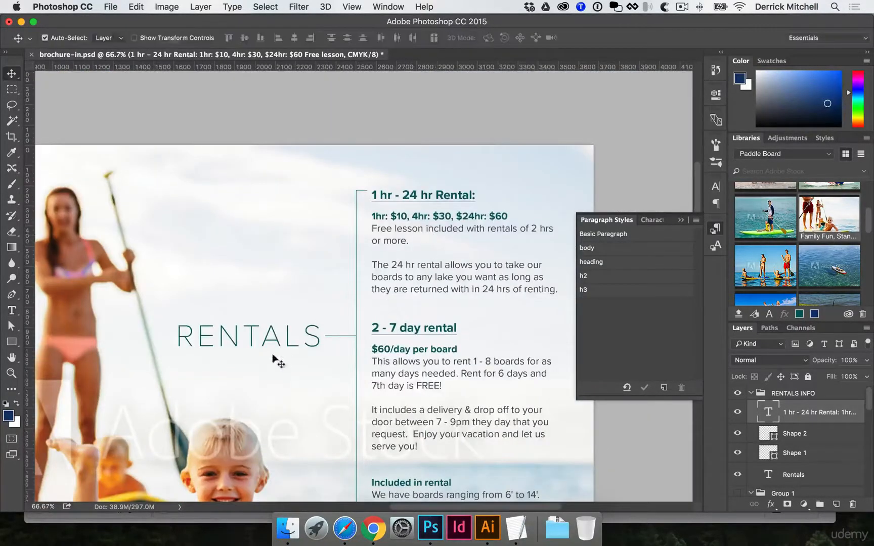
drag(272, 358, 272, 250)
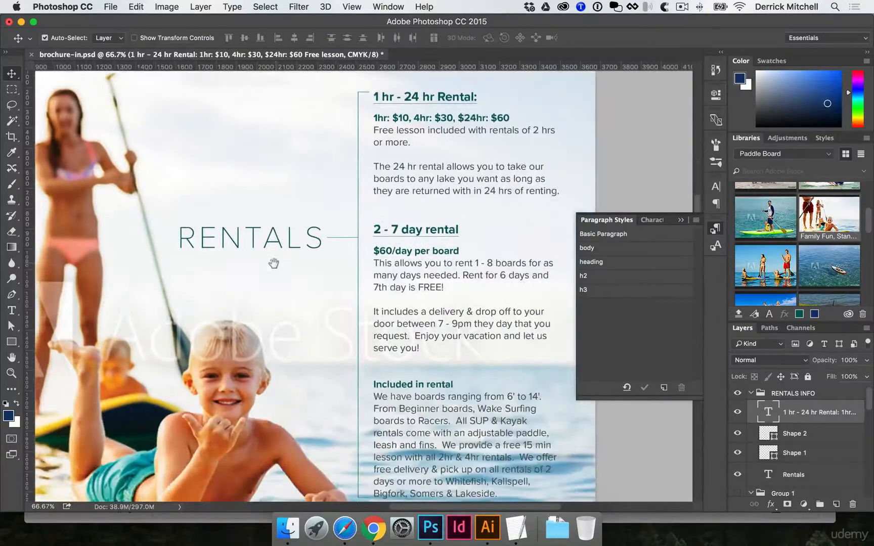
drag(304, 282, 301, 272)
drag(371, 355, 371, 305)
key(super+minus)
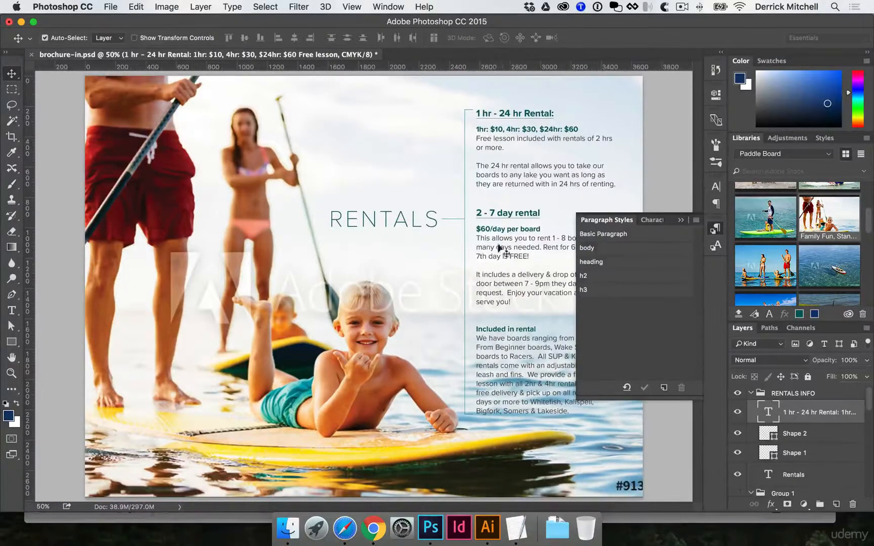
click(716, 231)
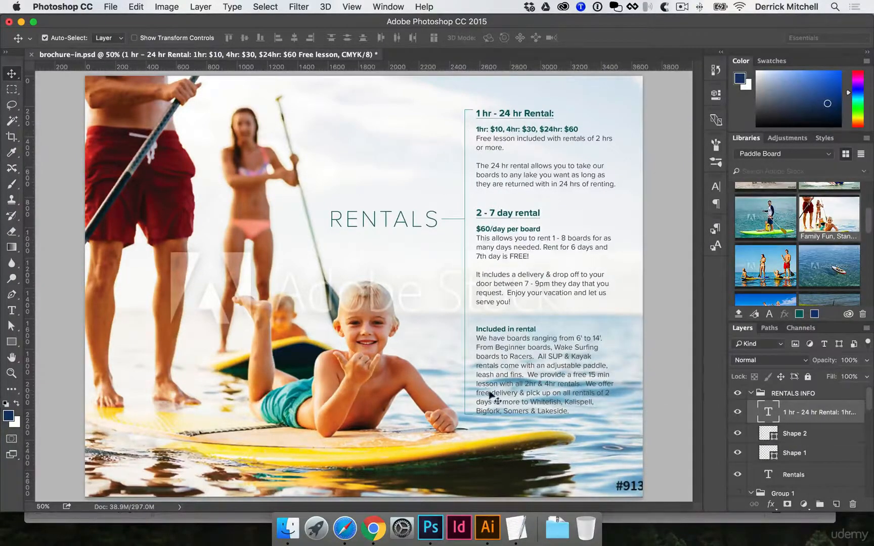
Draw a trial L-shaped Pen path about 120 by 174 px with a 0.5 pt stroke above the RENTALS title, and delete it.
super+click(378, 224)
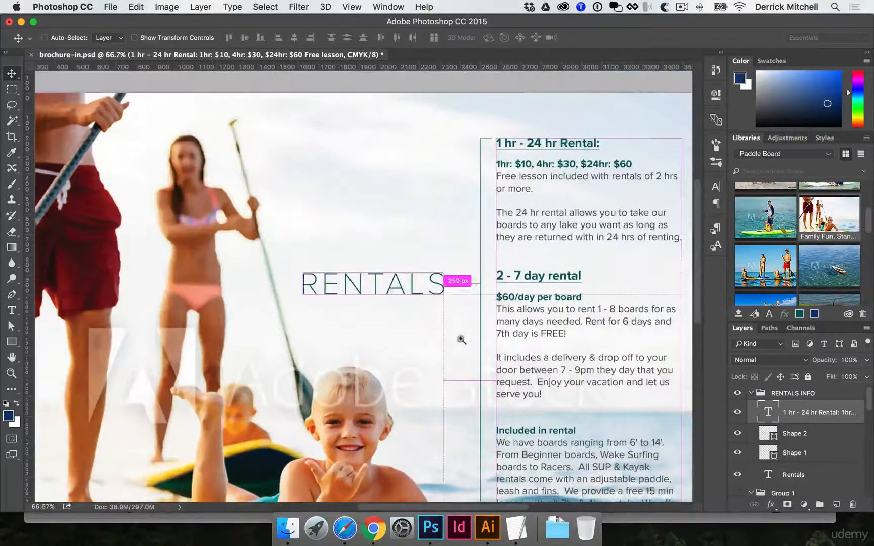
super+click(461, 339)
super+click(469, 312)
drag(441, 308, 351, 405)
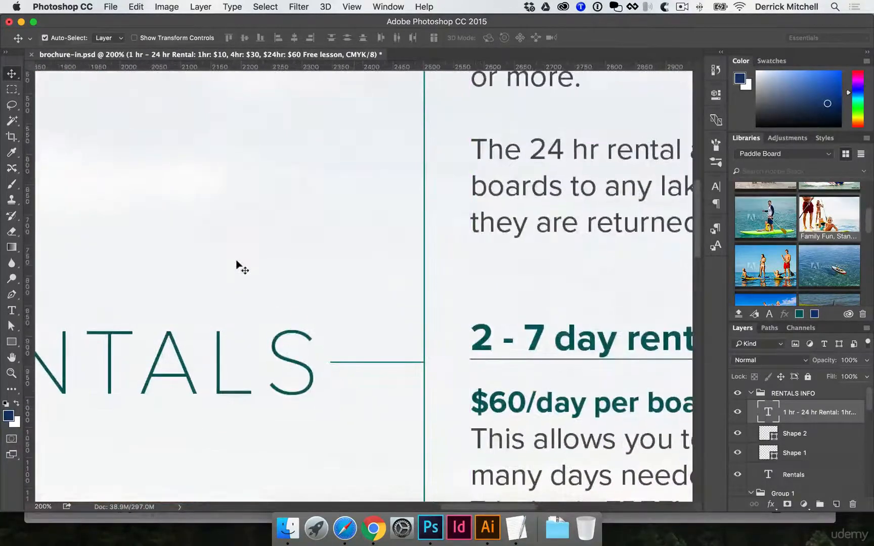
key(p)
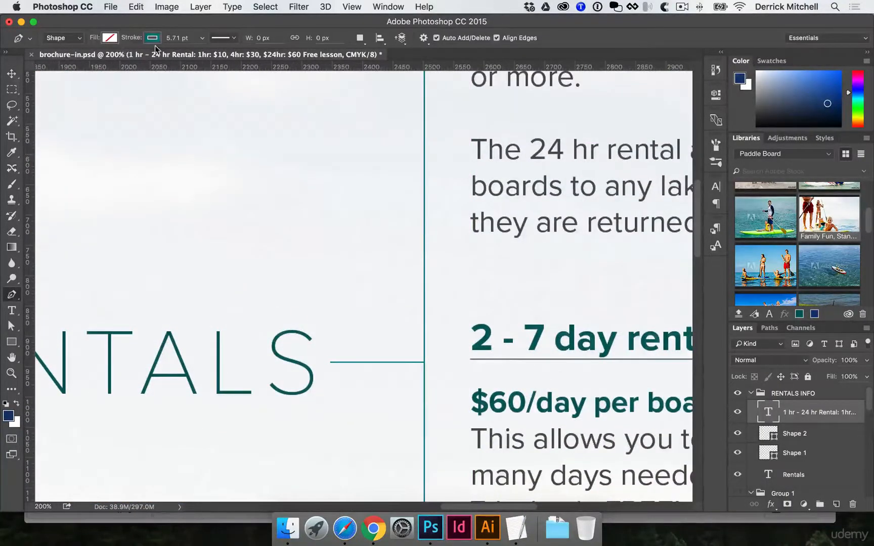
key(BackSpace)
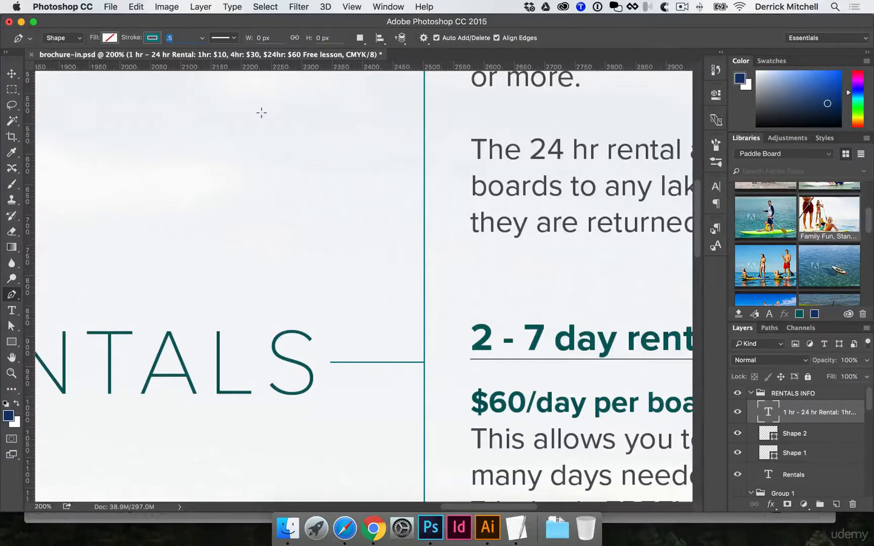
text(.5)
click(264, 116)
click(264, 221)
click(338, 221)
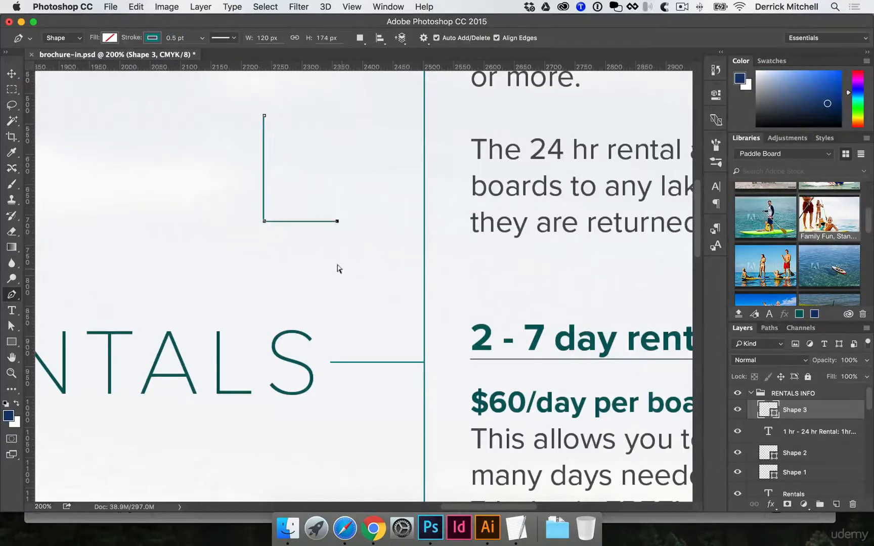
key(v)
key(Delete)
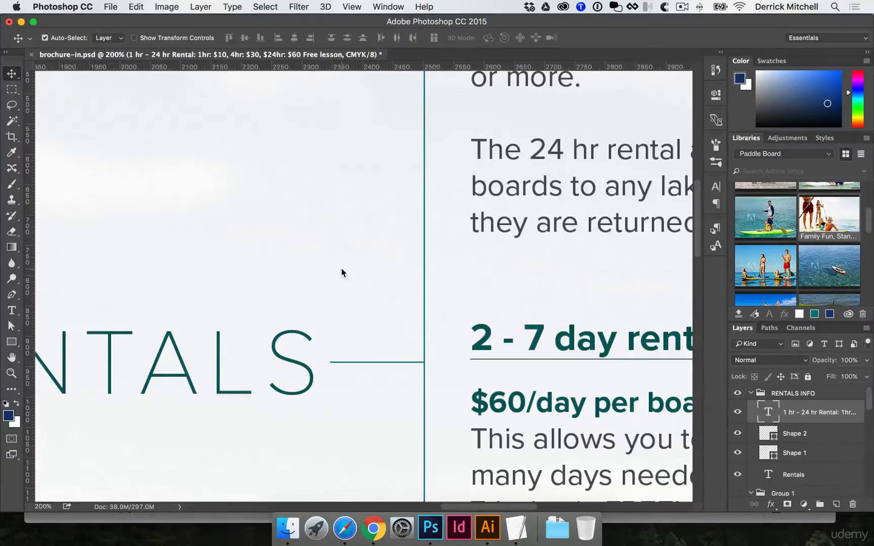
Try a white rectangle about 1321 by 738 px without stroke behind the "Included in rental" text, and delete it.
alt+super+click(334, 311)
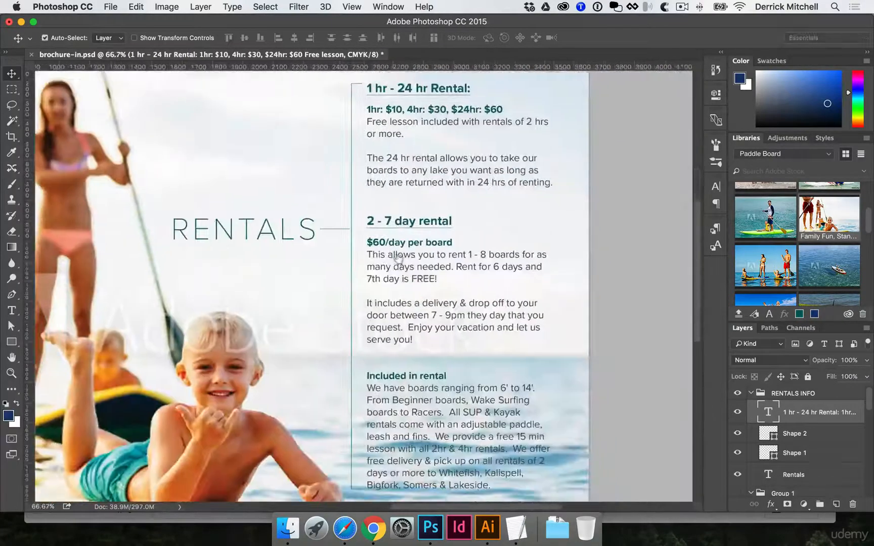
scroll(520, 338, down, 5)
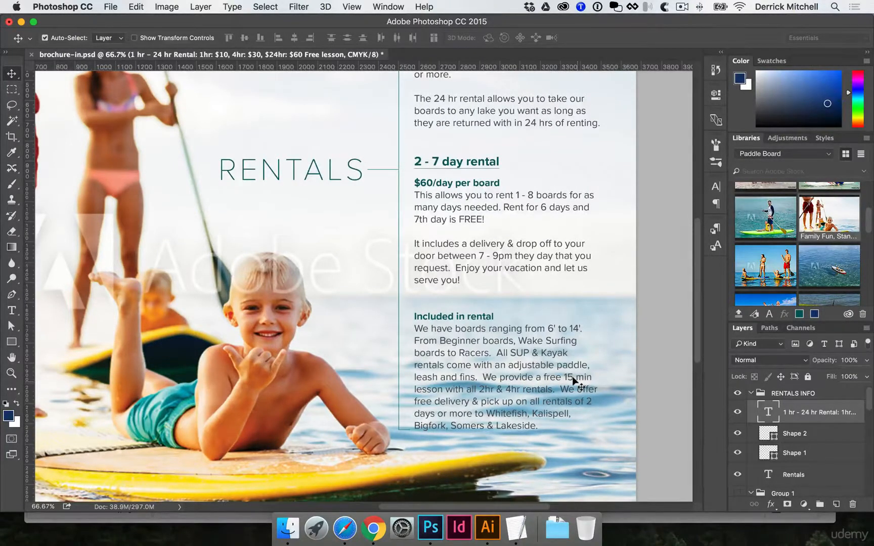
key(u)
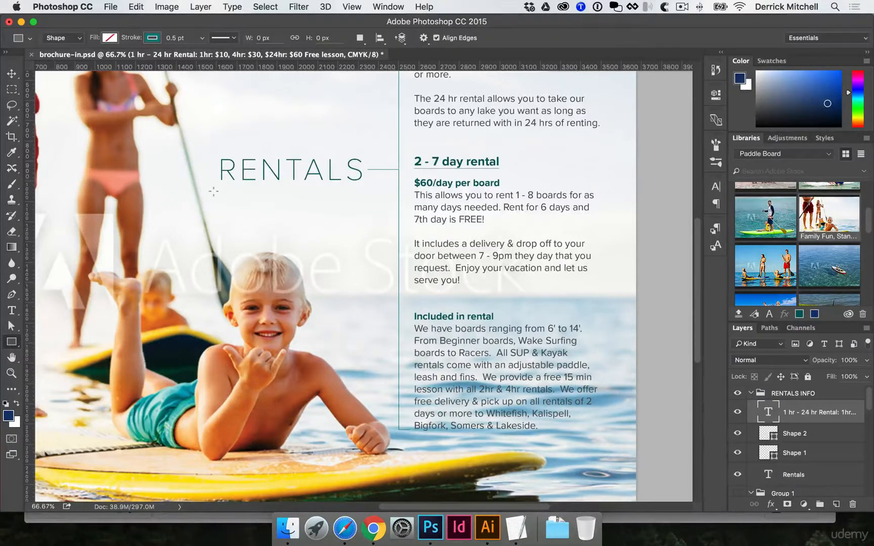
click(108, 38)
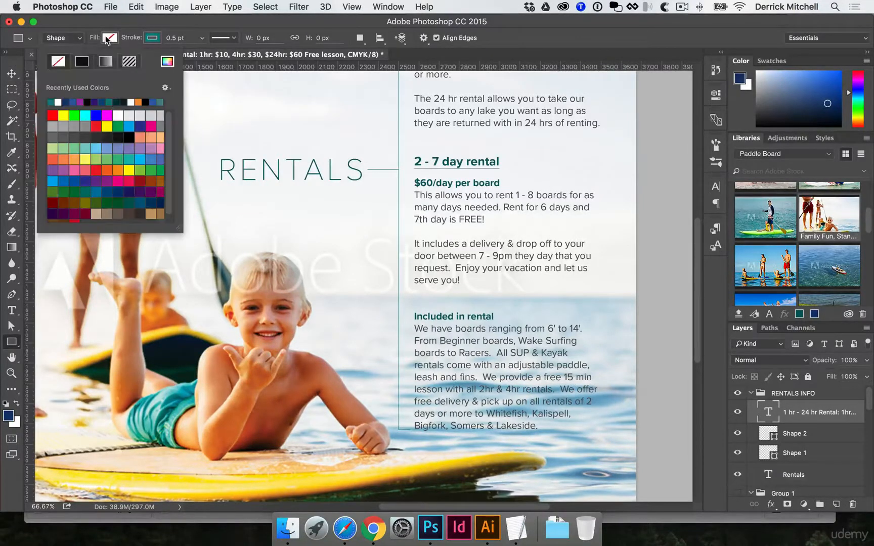
click(57, 102)
click(152, 37)
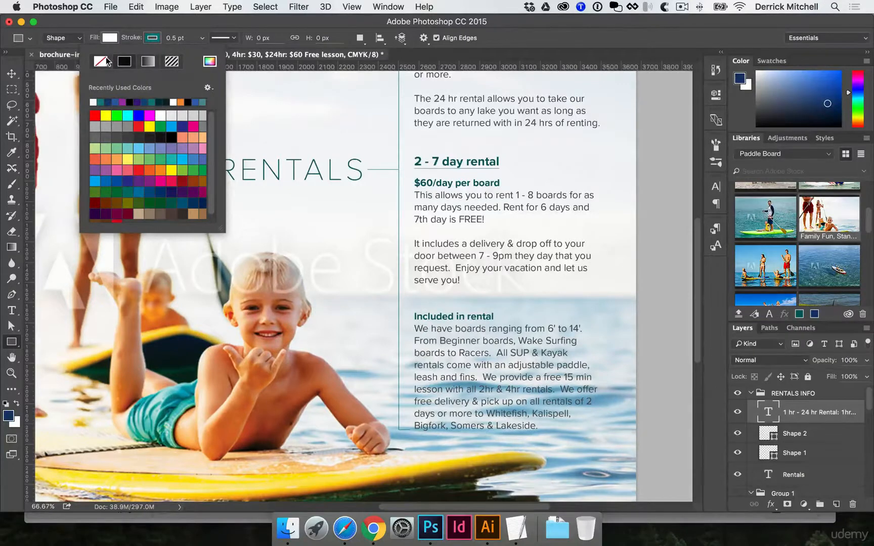
click(103, 61)
mouse_move(403, 300)
mouse_down()
mouse_move(652, 411)
mouse_move(666, 448)
mouse_up()
key(v)
key(super+shift+bracketleft)
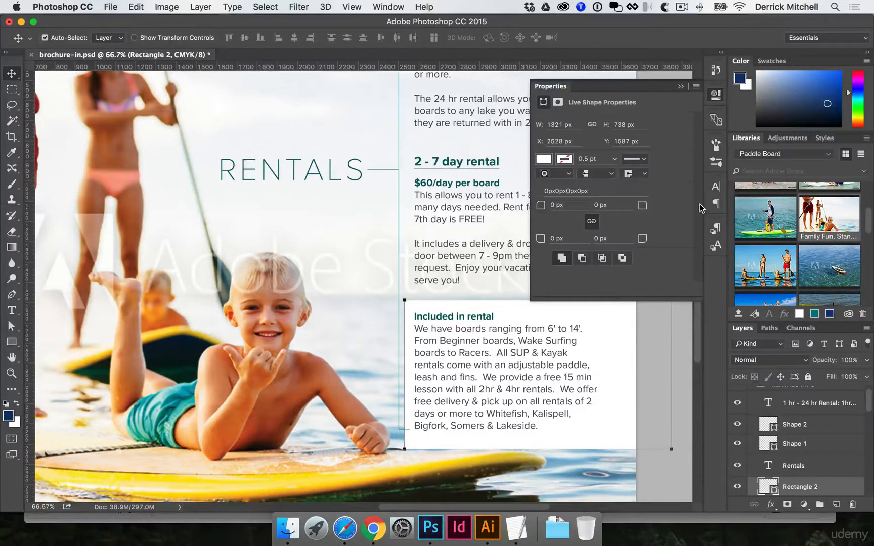
key(BackSpace)
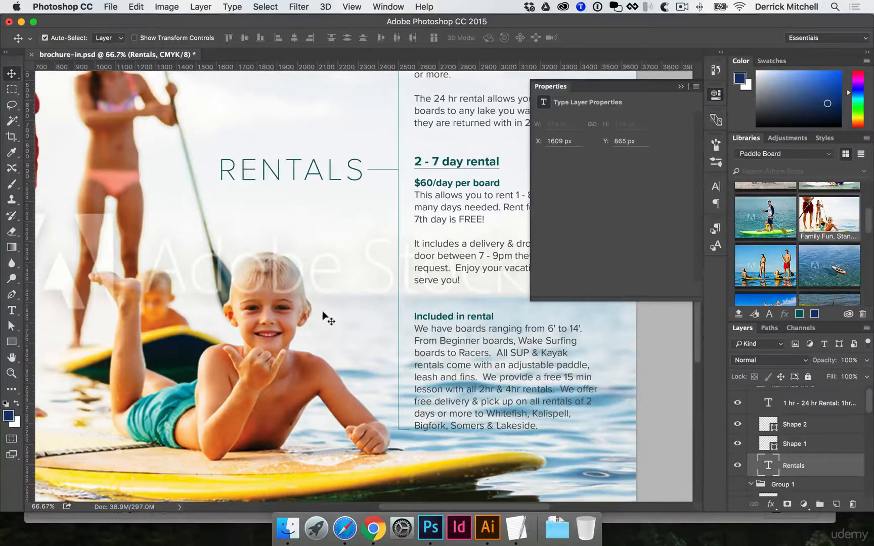
Add a layer mask to the Family Fun photo layer and create a white-filled layer directly beneath it.
click(313, 312)
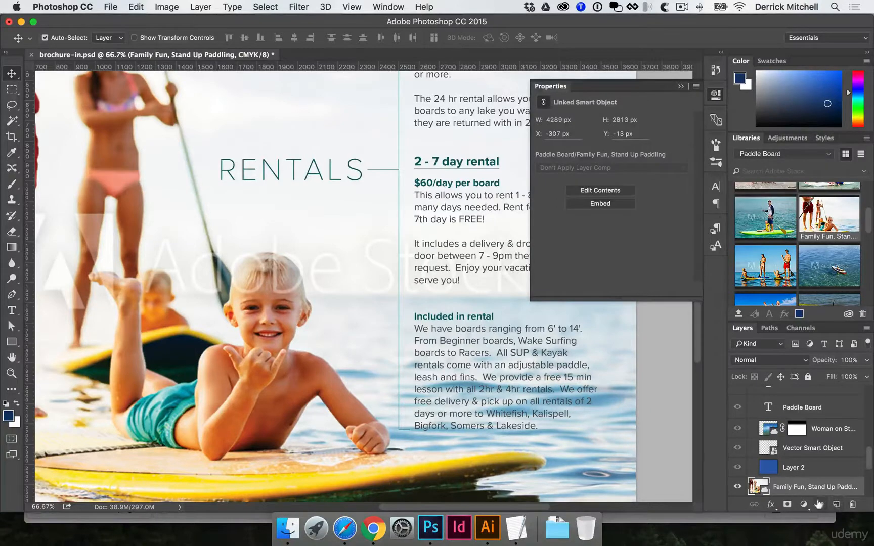
click(790, 506)
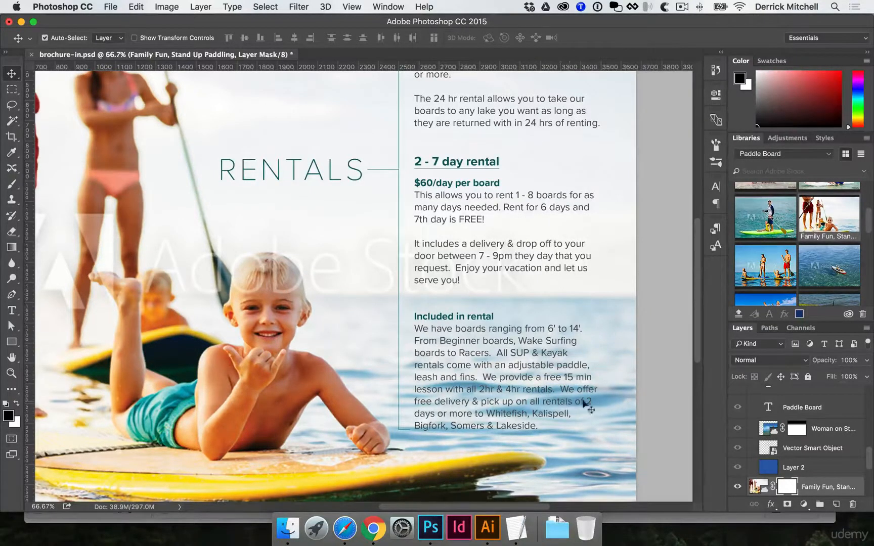
scroll(783, 431, down, 4)
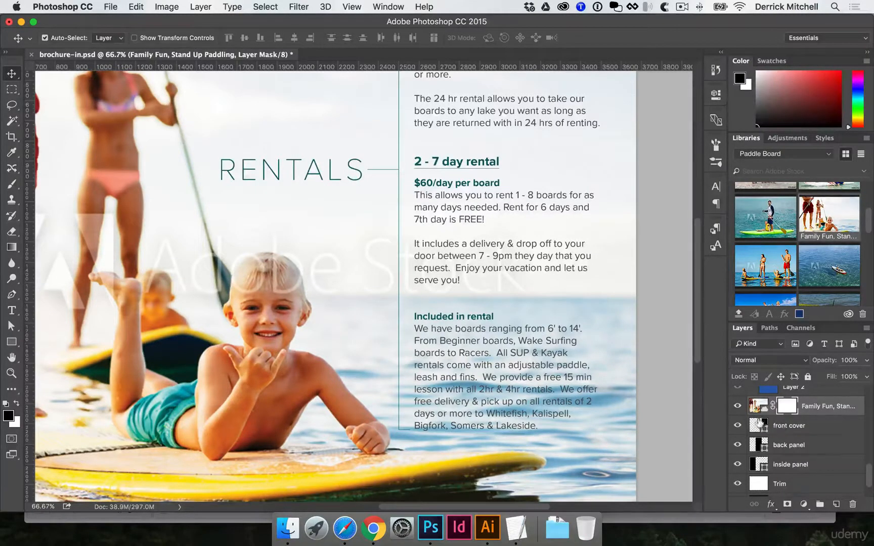
click(836, 503)
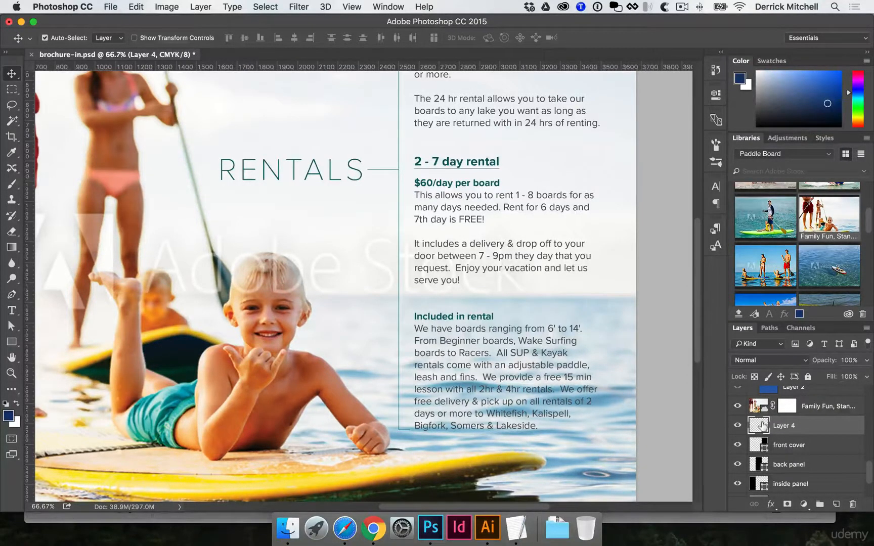
key(super+BackSpace)
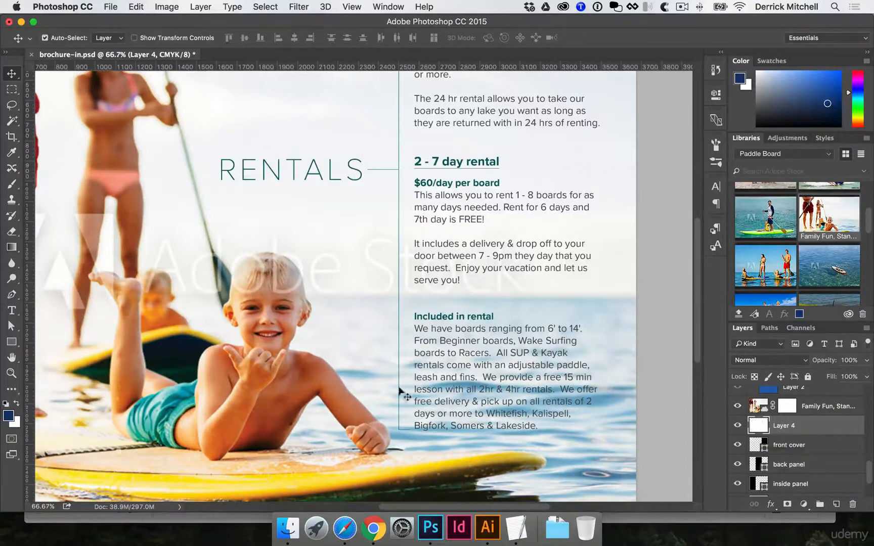
Target the Family Fun layer mask with a soft round brush at 428 px, 0% hardness, 1% spacing and 25% opacity.
click(787, 405)
key(b)
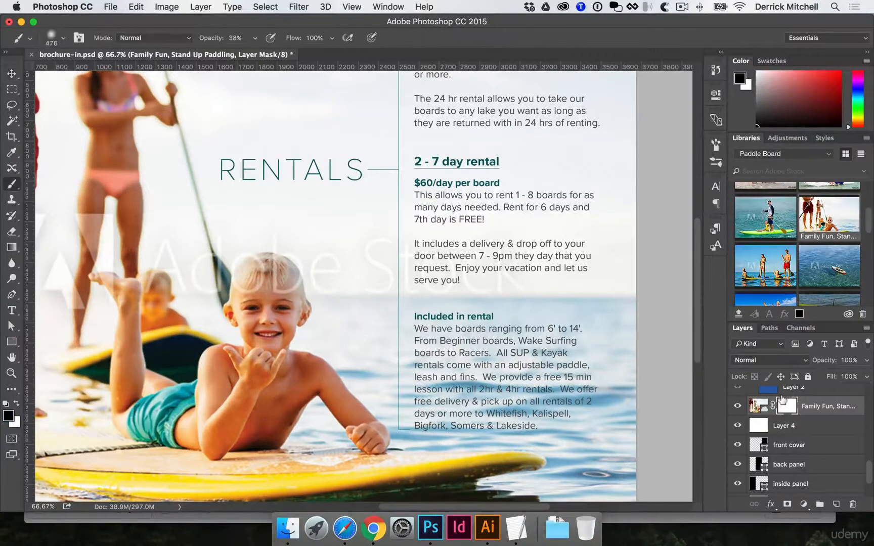
click(717, 146)
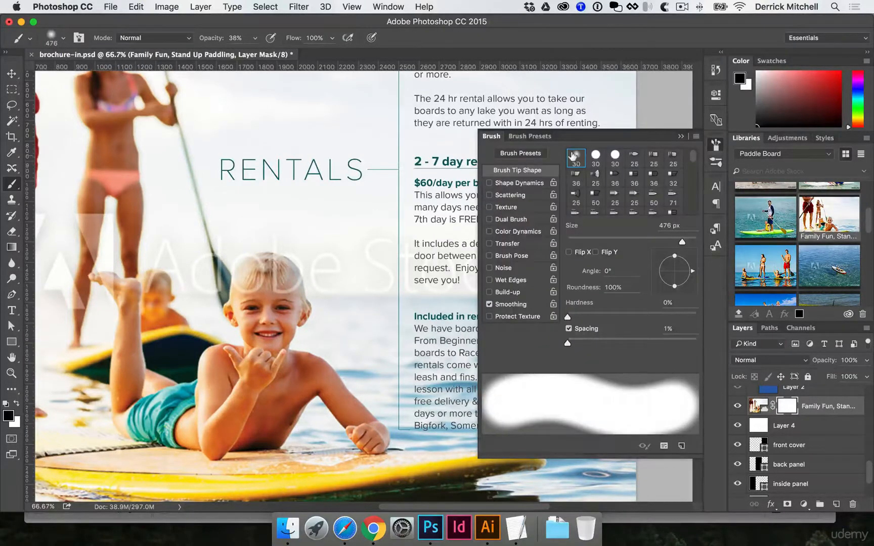
click(572, 155)
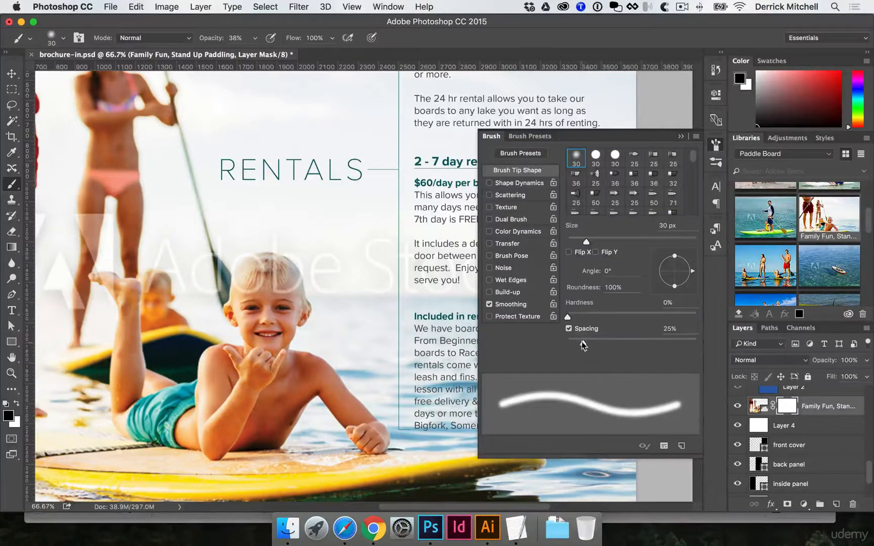
drag(582, 341, 564, 343)
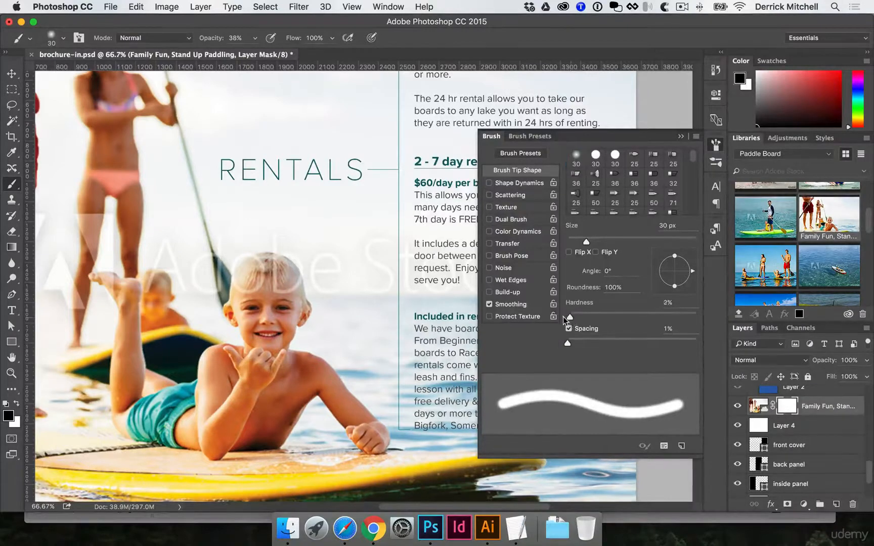
drag(586, 242, 681, 241)
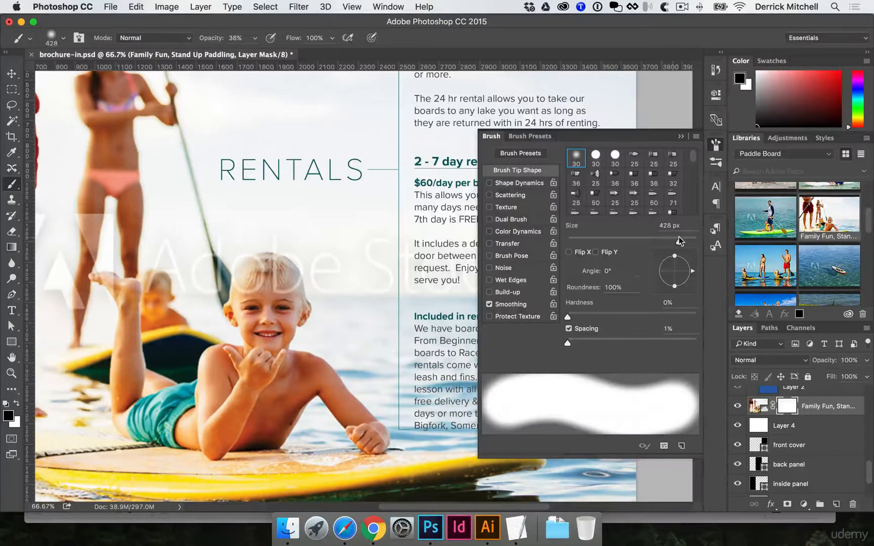
click(717, 145)
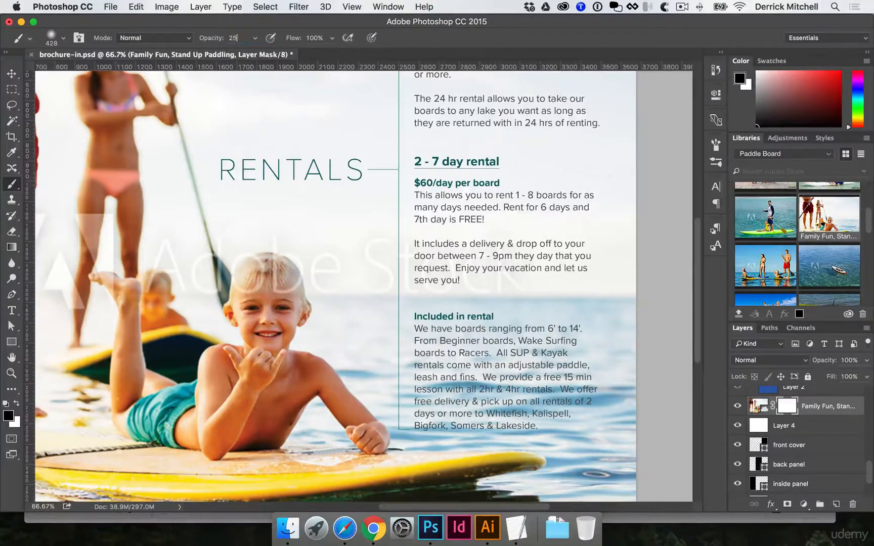
key(Tab)
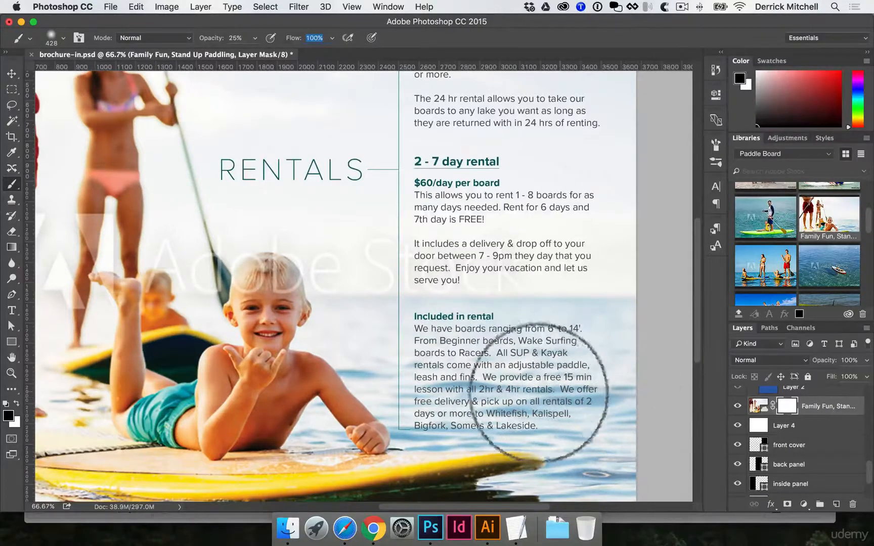
Paint black on the Family Fun layer mask to fade the water behind the "Included in rental" text and along the page's right edge.
mouse_move(624, 398)
mouse_down()
mouse_move(490, 387)
mouse_move(454, 373)
mouse_move(465, 362)
mouse_move(576, 332)
mouse_move(586, 293)
mouse_move(609, 286)
mouse_move(491, 314)
mouse_move(593, 384)
mouse_move(450, 400)
mouse_move(437, 319)
mouse_move(558, 394)
mouse_up()
scroll(592, 404, down, 4)
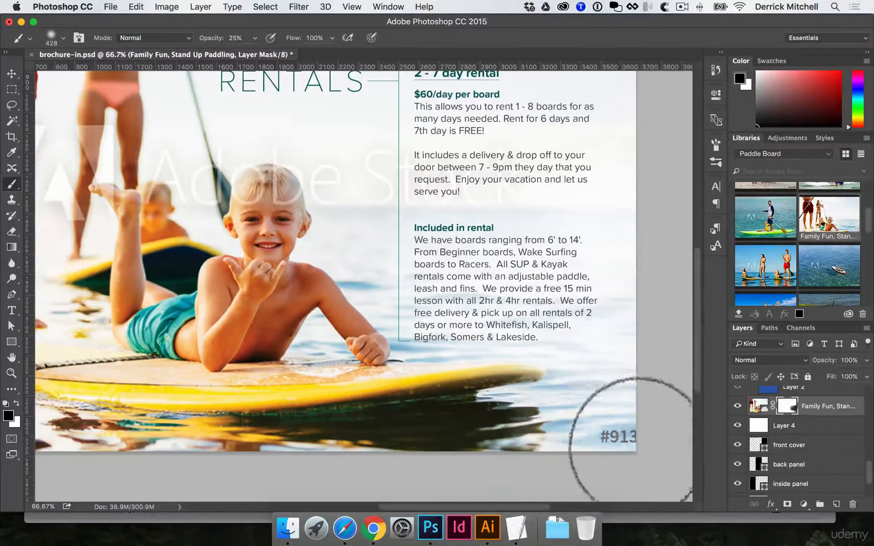
scroll(648, 354, up, 1)
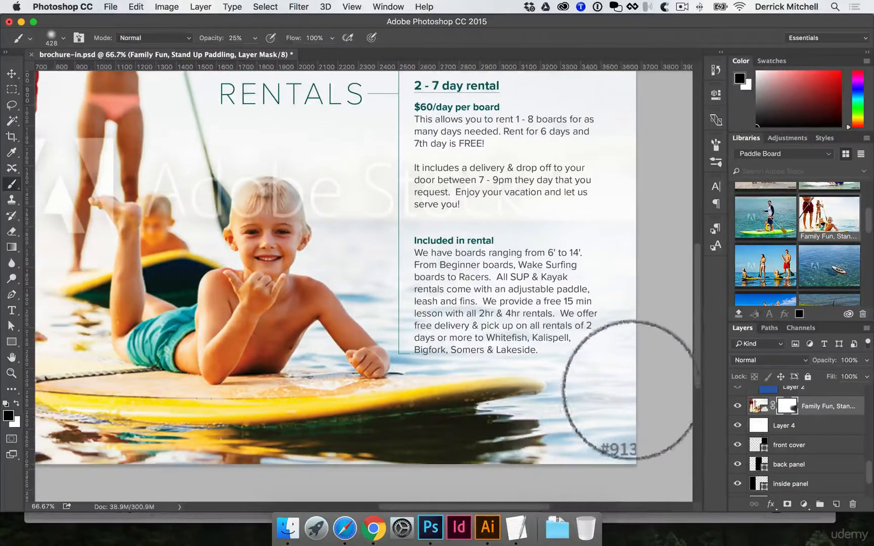
scroll(614, 371, up, 6)
mouse_move(622, 359)
mouse_down()
mouse_move(656, 268)
mouse_move(625, 309)
mouse_up()
scroll(576, 293, down, 4)
scroll(634, 322, up, 10)
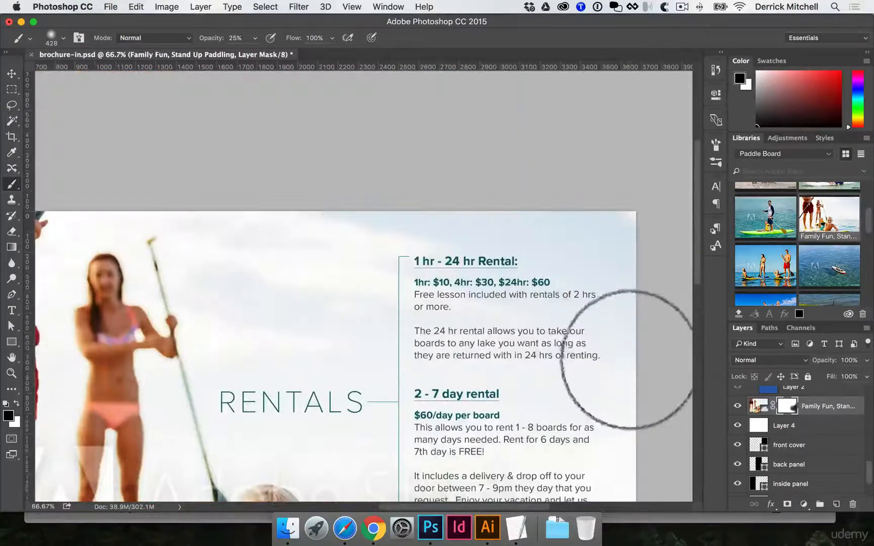
scroll(657, 319, down, 12)
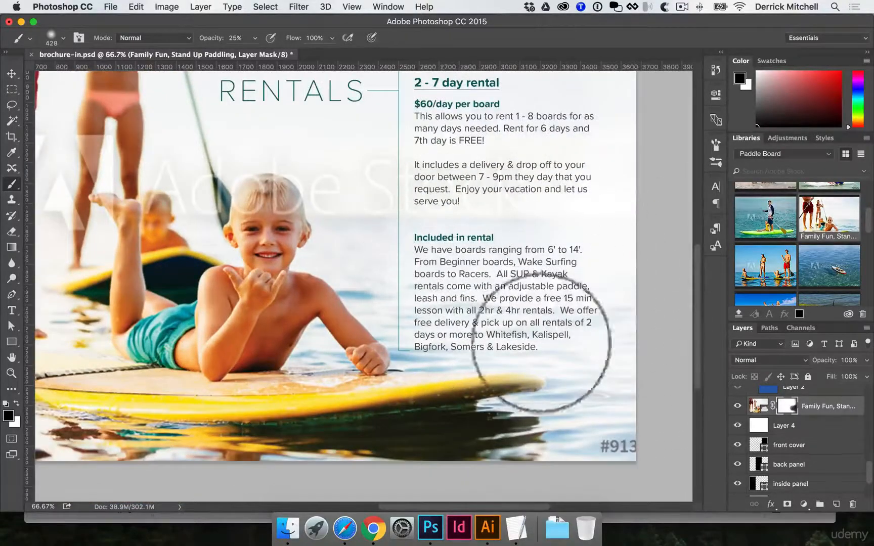
Switch to the Move tool and save the layered brochure-in.psd.
key(v)
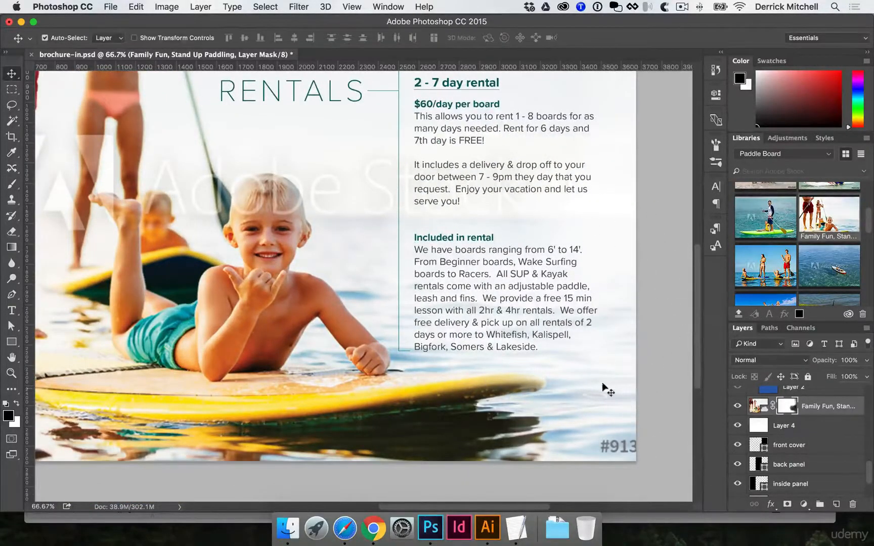
alt+super+click(533, 330)
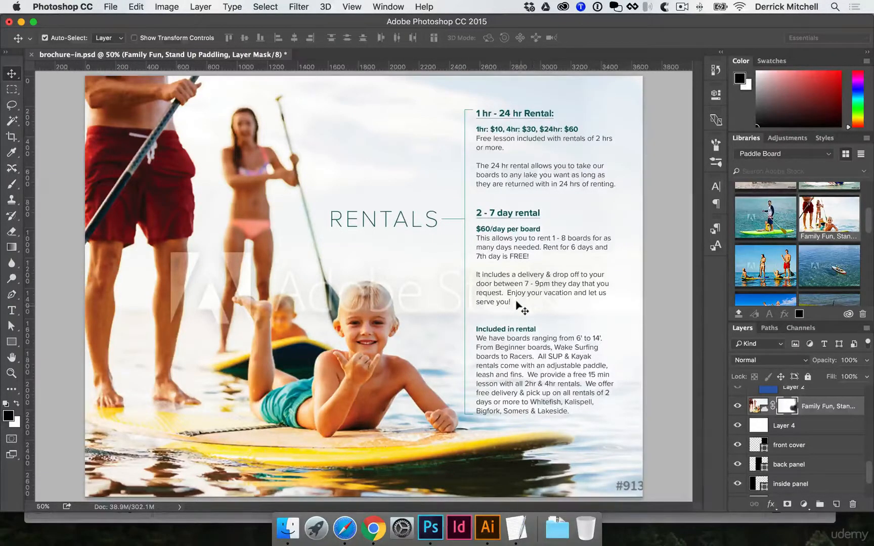
key(super+s)
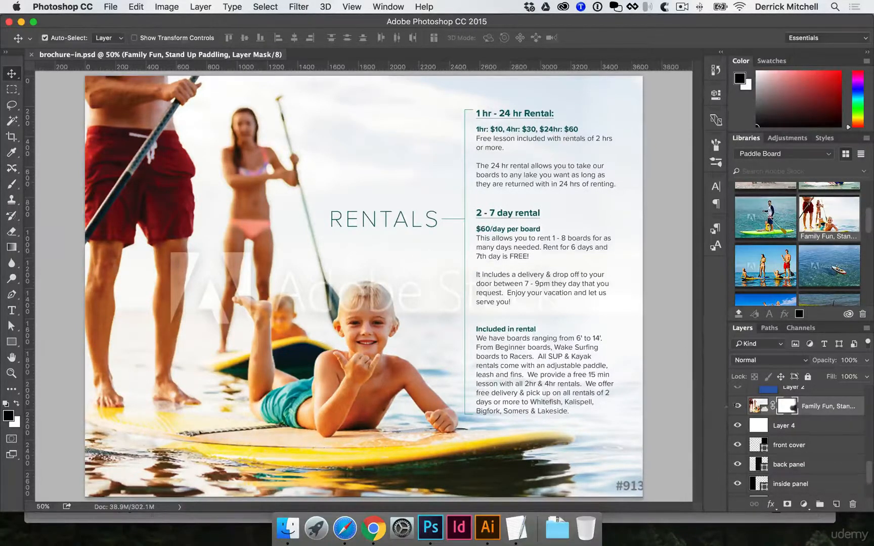
Collapse the RENTALS INFO group and flatten the whole inside page into a single background layer.
scroll(744, 410, up, 5)
click(753, 393)
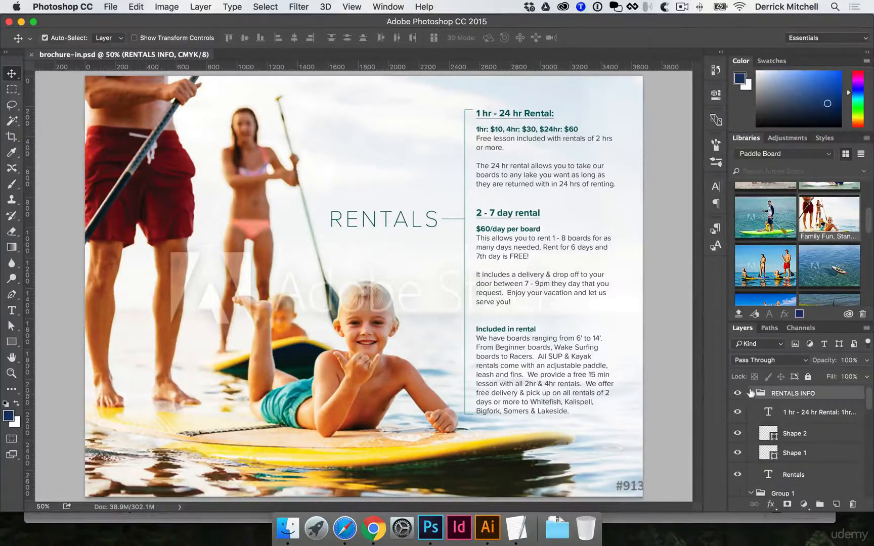
click(751, 393)
click(201, 6)
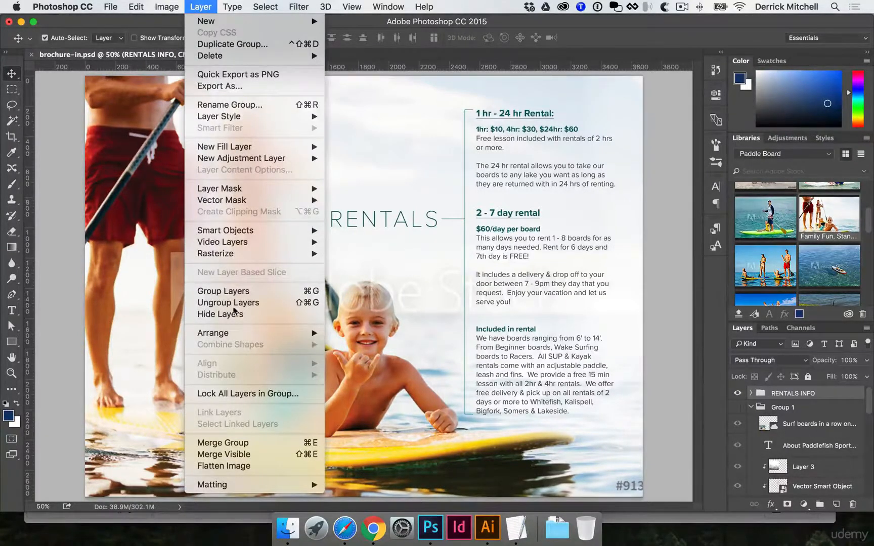
click(253, 467)
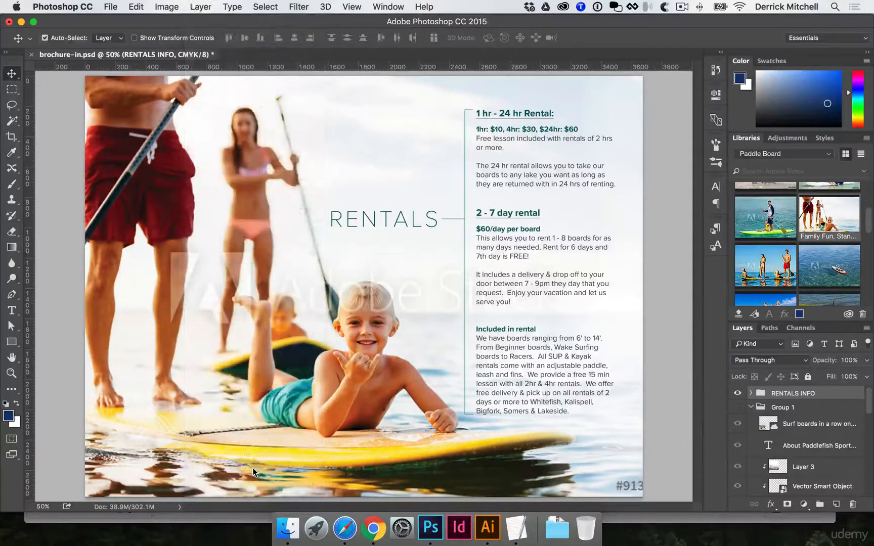
click(528, 191)
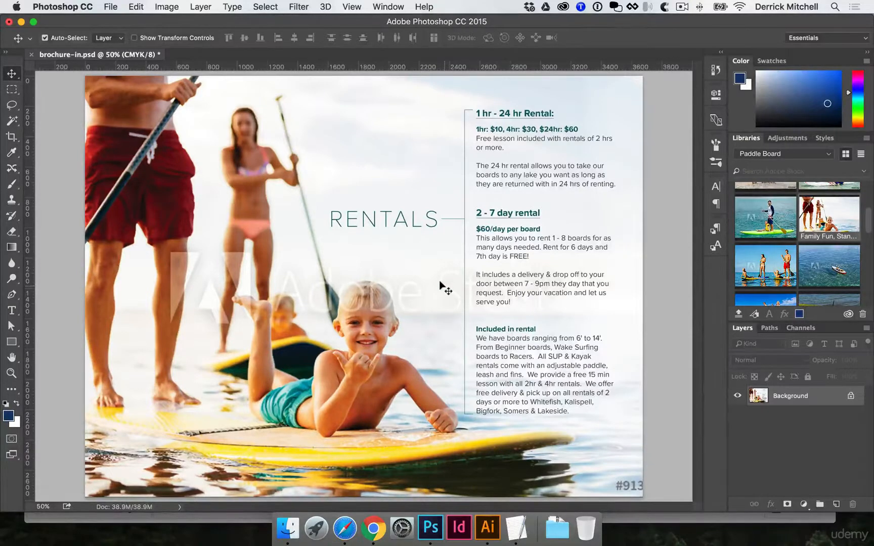
Save the flattened inside page as Photoshop PDF brochure-in.pdf in the FINALS folder of SUP brochure's FILES SENT.
click(111, 7)
click(122, 132)
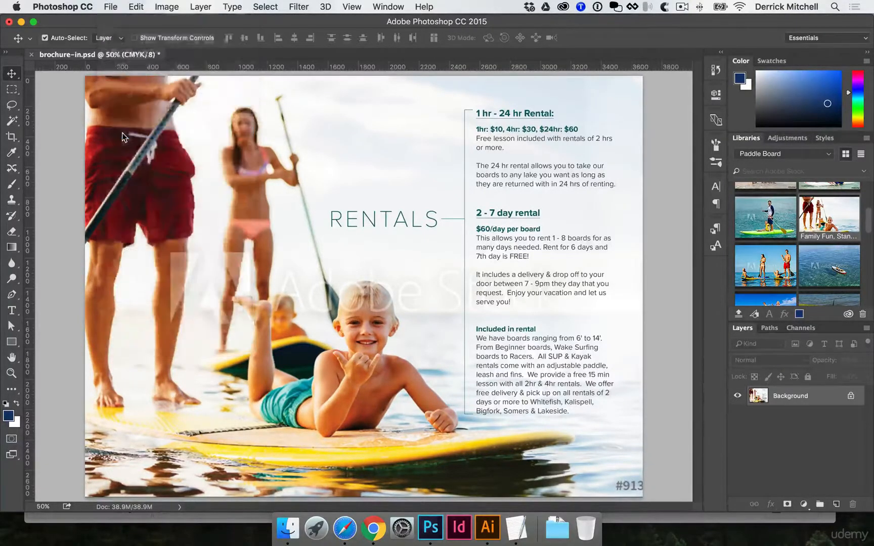
click(453, 97)
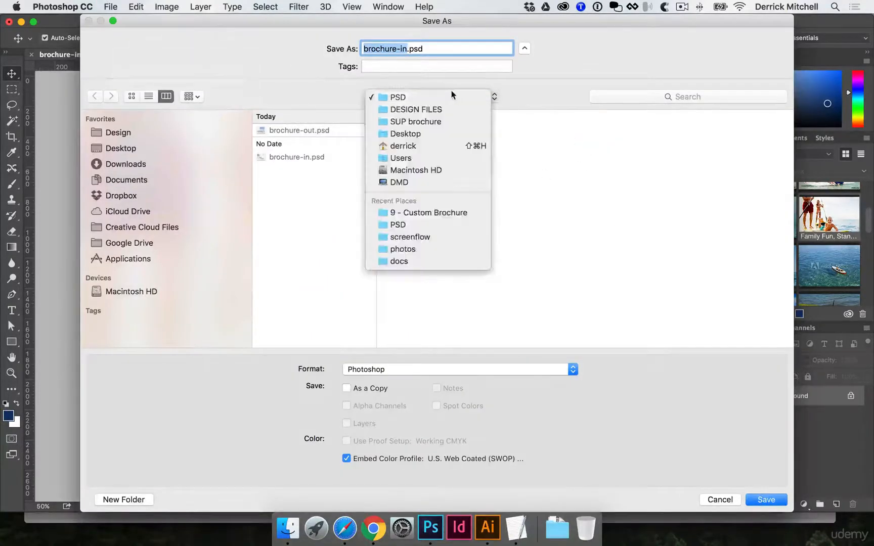
click(435, 122)
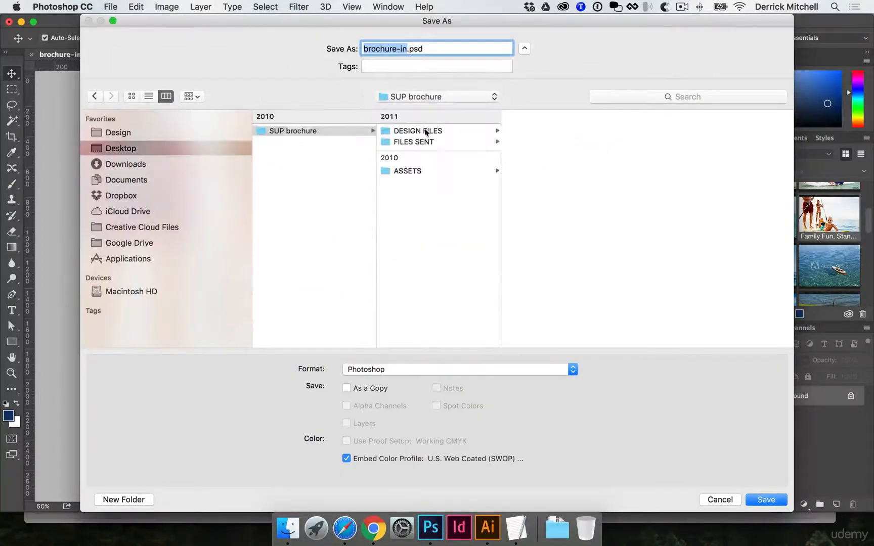
click(424, 143)
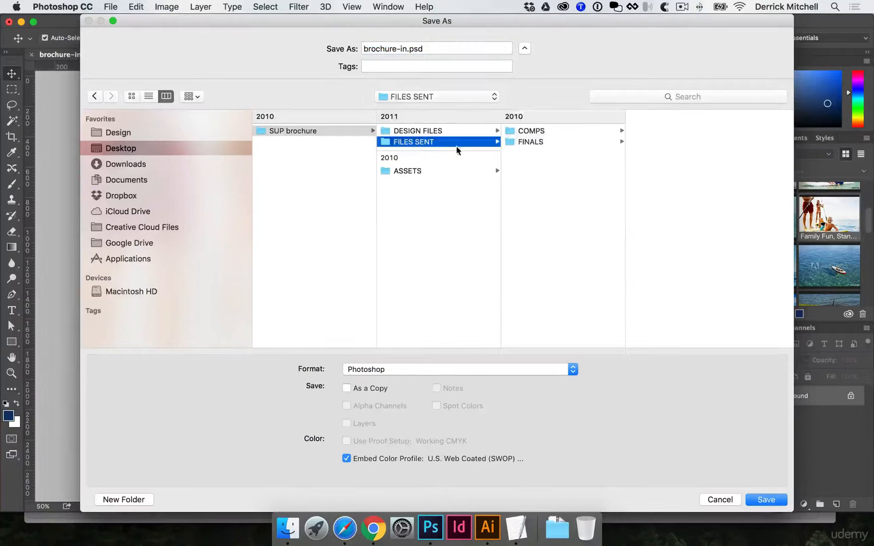
click(541, 143)
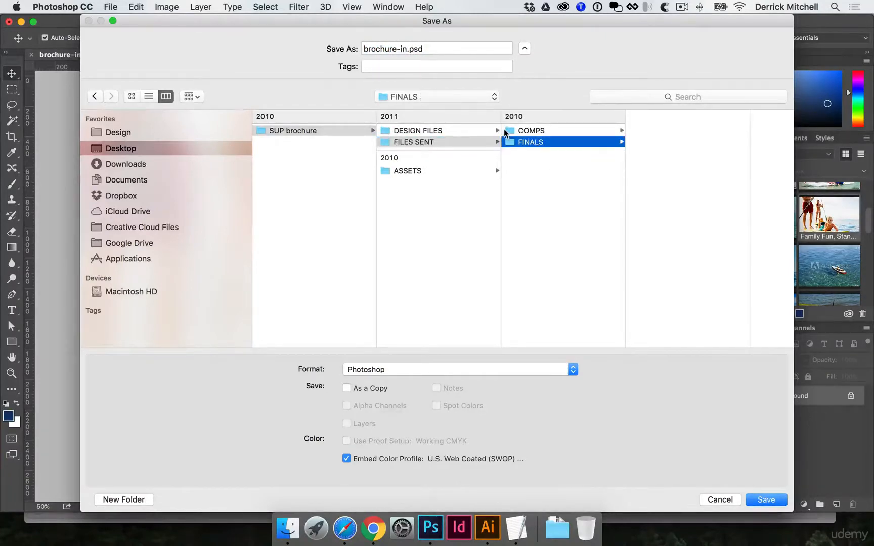
click(445, 369)
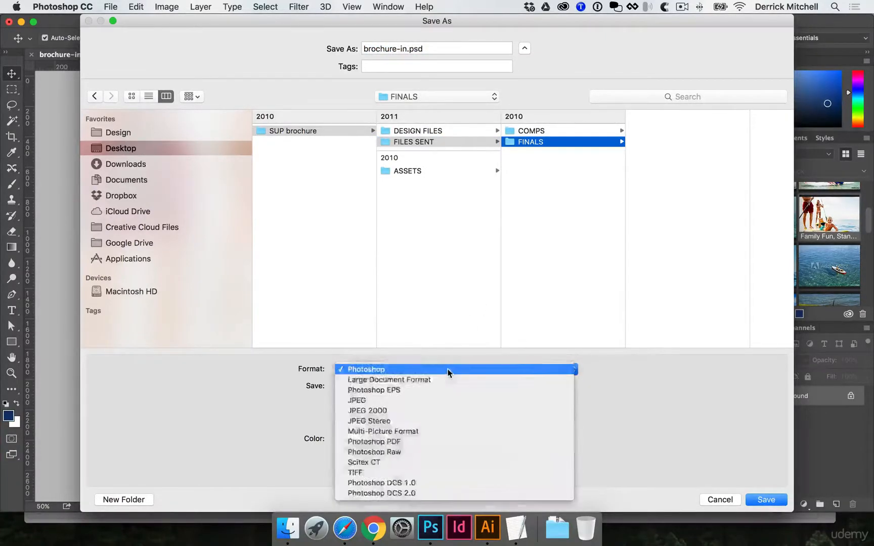
click(363, 445)
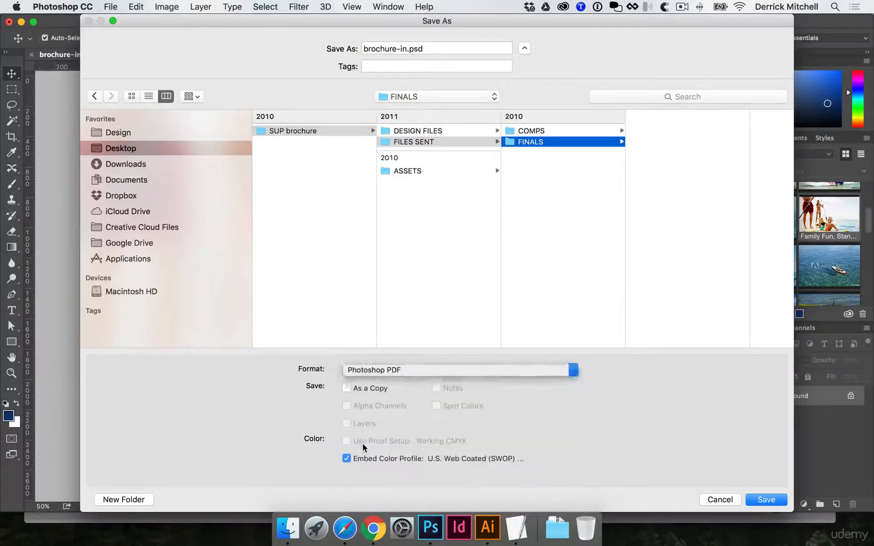
click(760, 501)
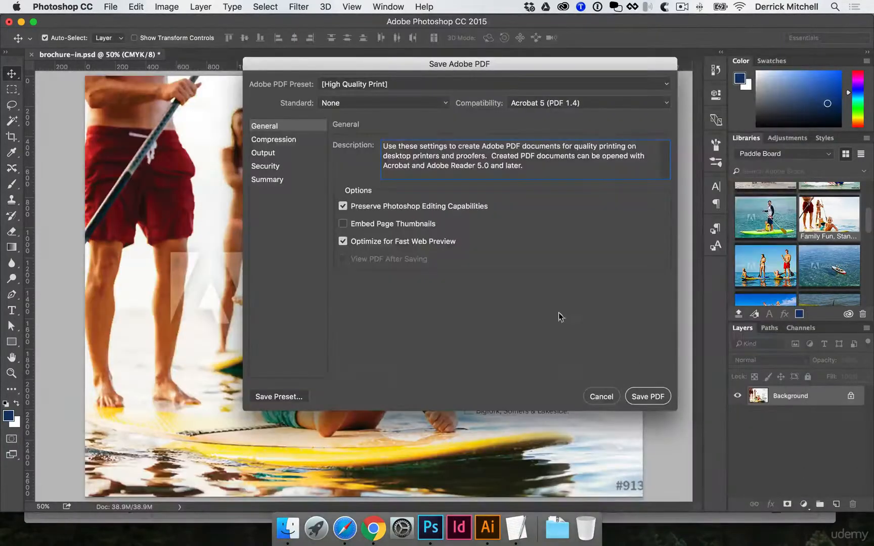
Turn off Preserve Photoshop Editing Capabilities, review the compression settings and save the high-quality print PDF.
click(346, 207)
click(296, 141)
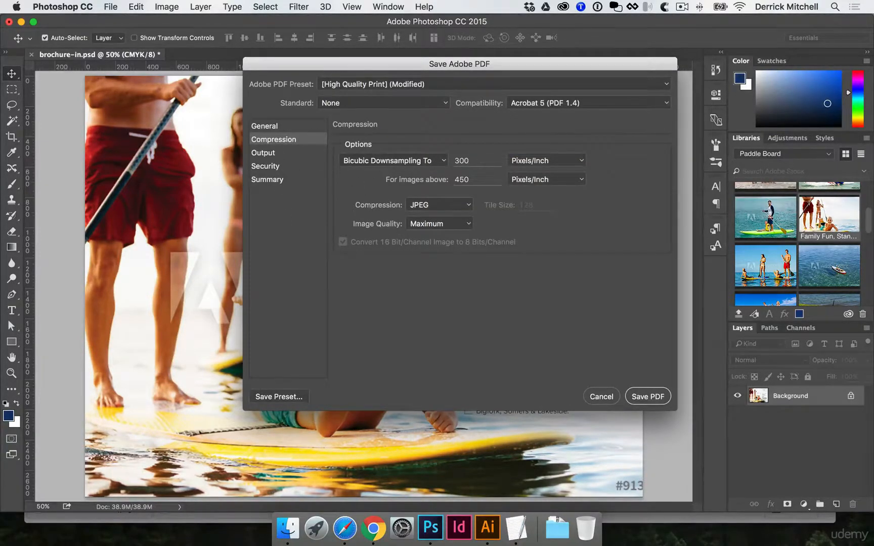
click(648, 397)
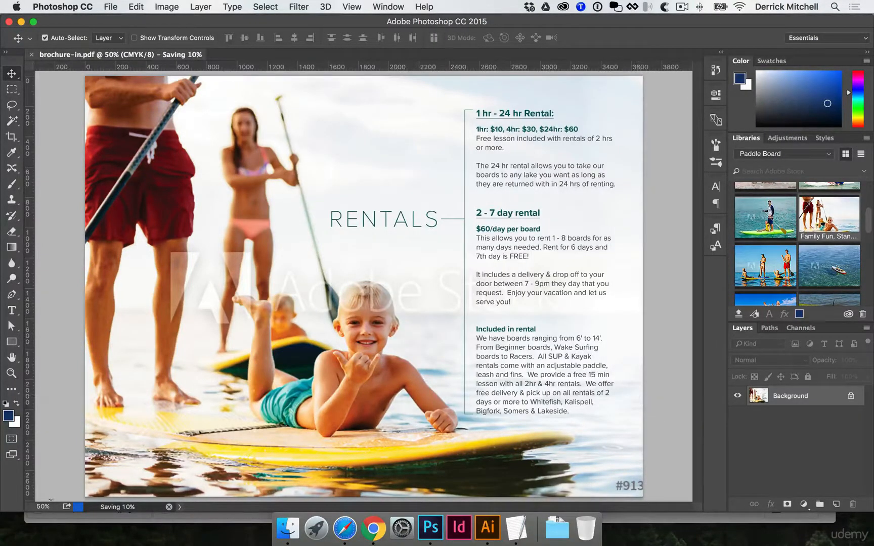
Switch to Finder and open brochure-out.psd from the PSD folder in SUP brochure's DESIGN FILES.
click(292, 539)
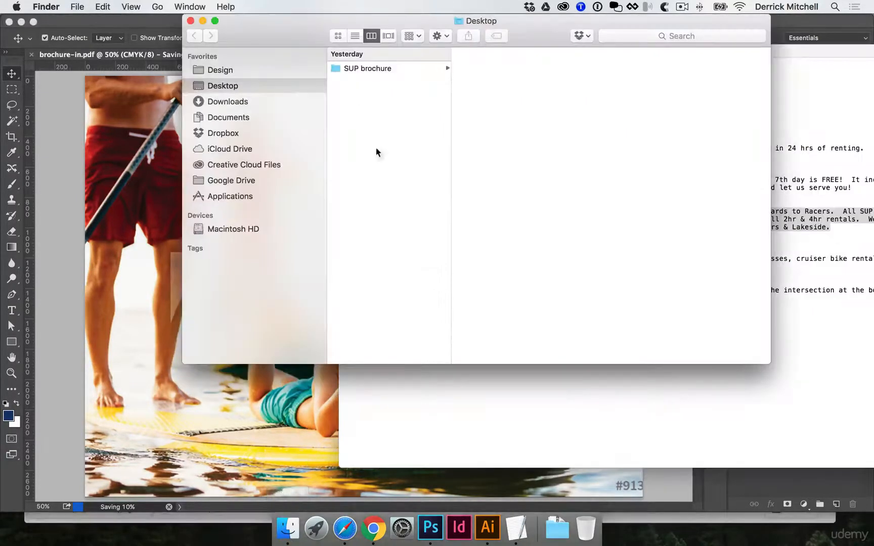
click(383, 69)
click(487, 79)
click(607, 68)
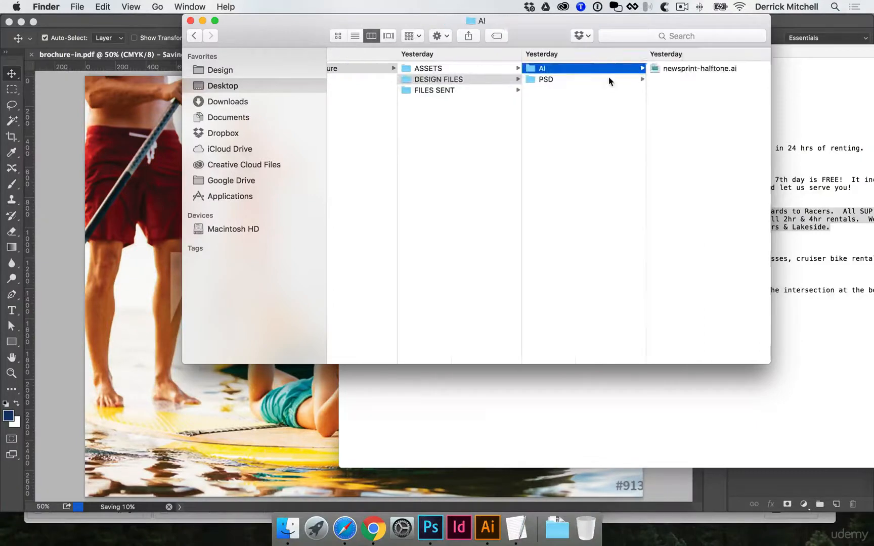
click(608, 79)
click(661, 71)
click(580, 96)
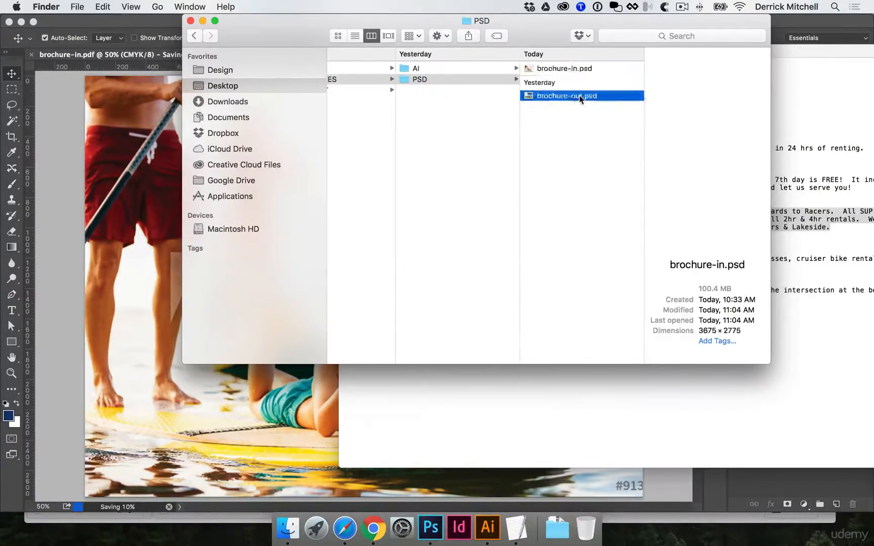
double_click(567, 97)
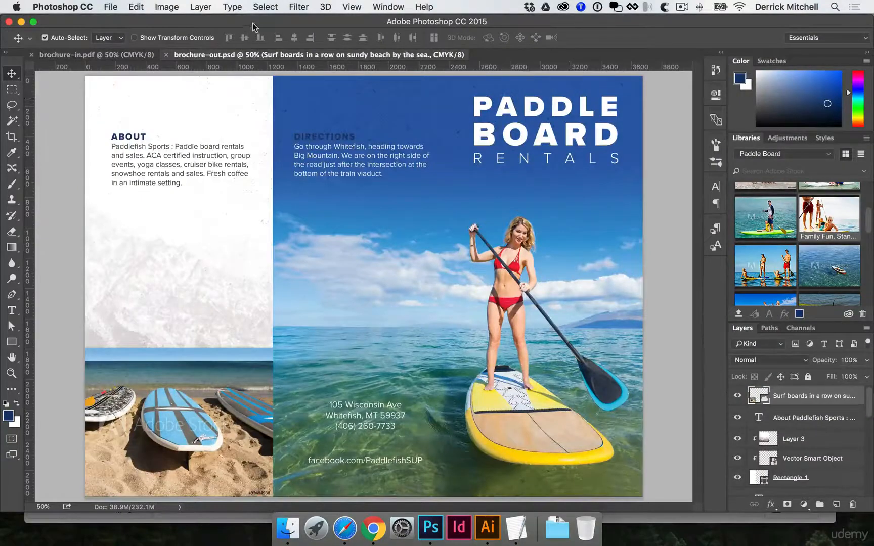
Flatten the outside page into a single background layer and choose Photoshop PDF as the format for saving it.
click(199, 7)
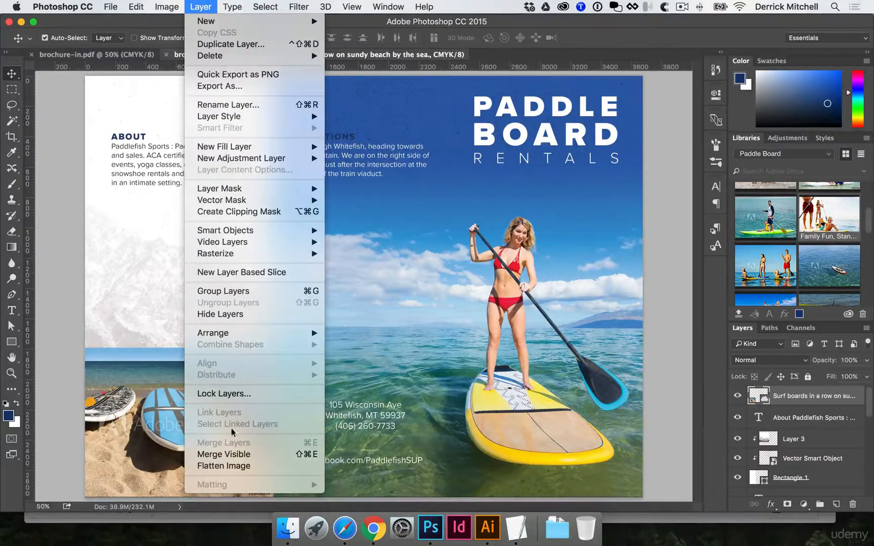
click(237, 466)
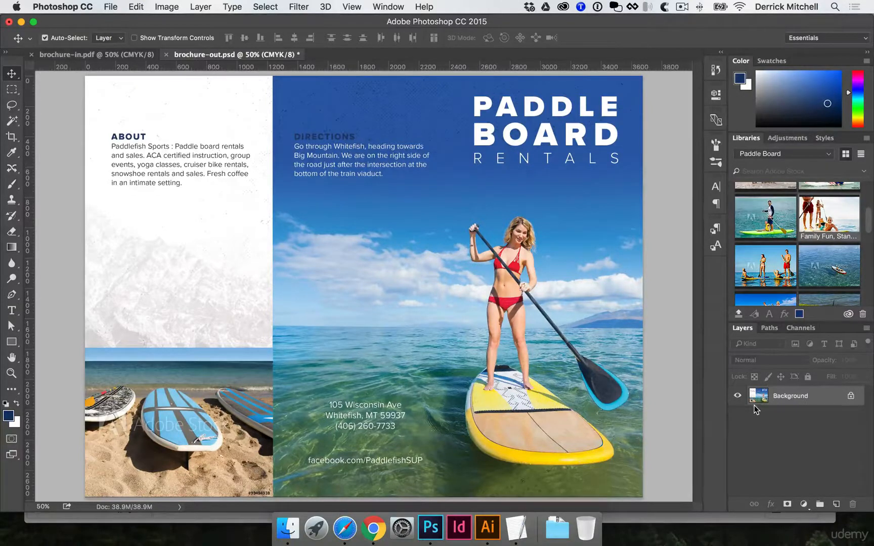
click(110, 6)
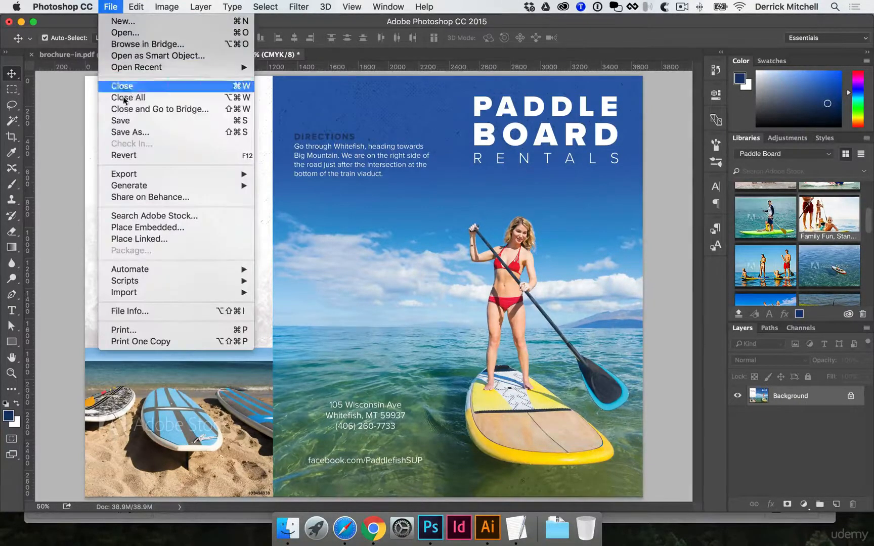
click(138, 133)
click(381, 373)
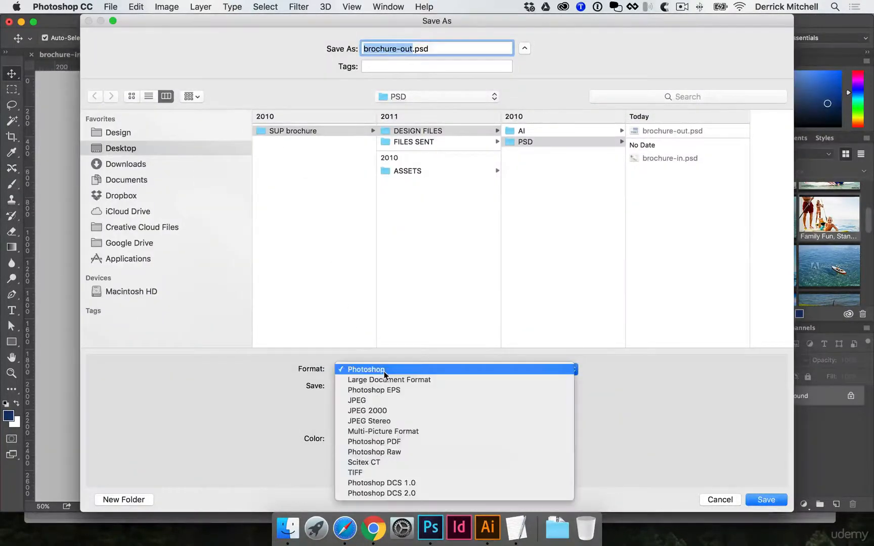
click(395, 445)
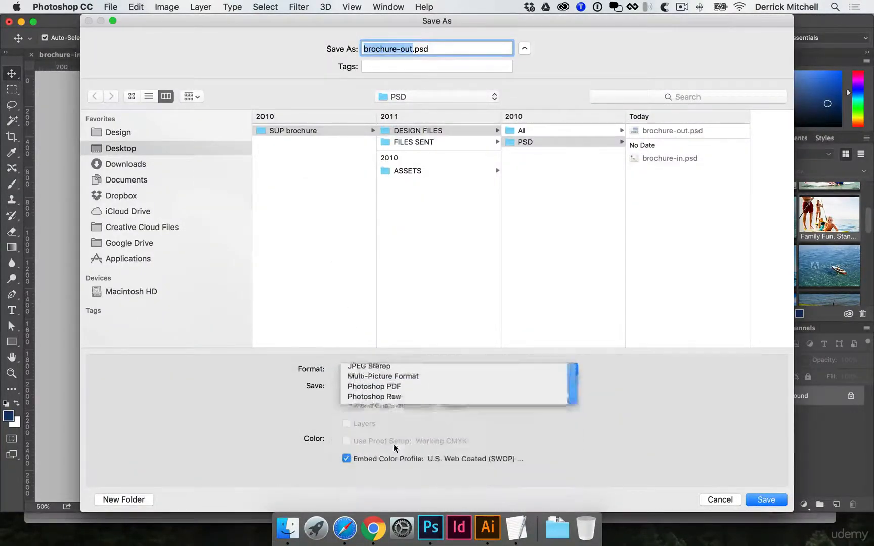
Save brochure-out.pdf in the FINALS folder of FILES SENT, using the modified High Quality Print preset without Photoshop editing capabilities.
click(420, 142)
click(552, 142)
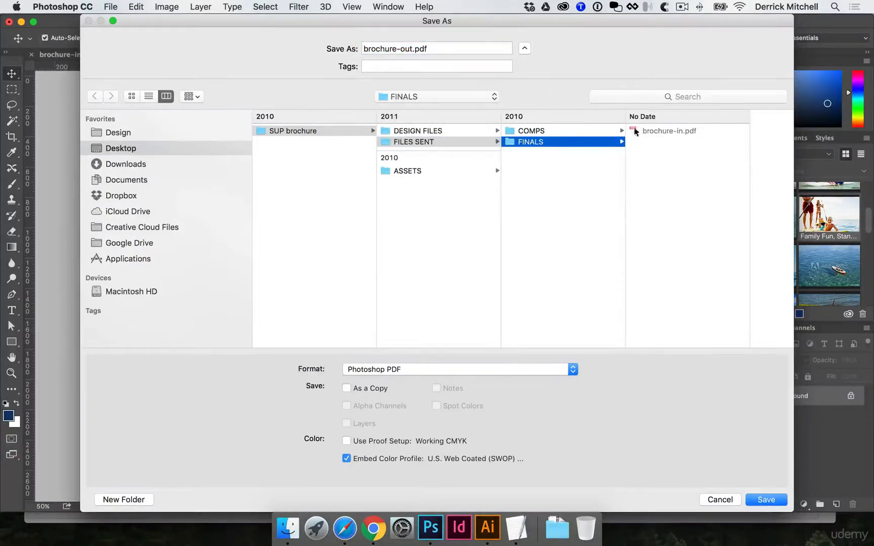
click(765, 500)
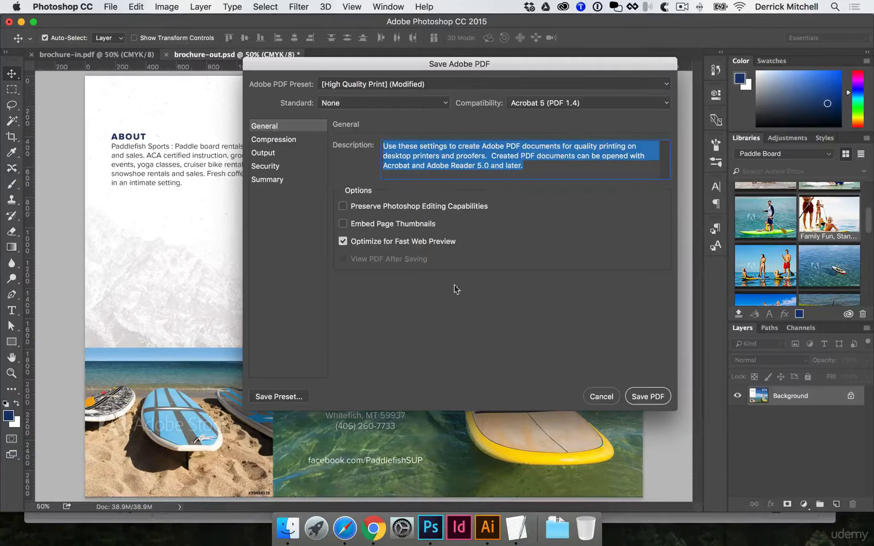
click(648, 397)
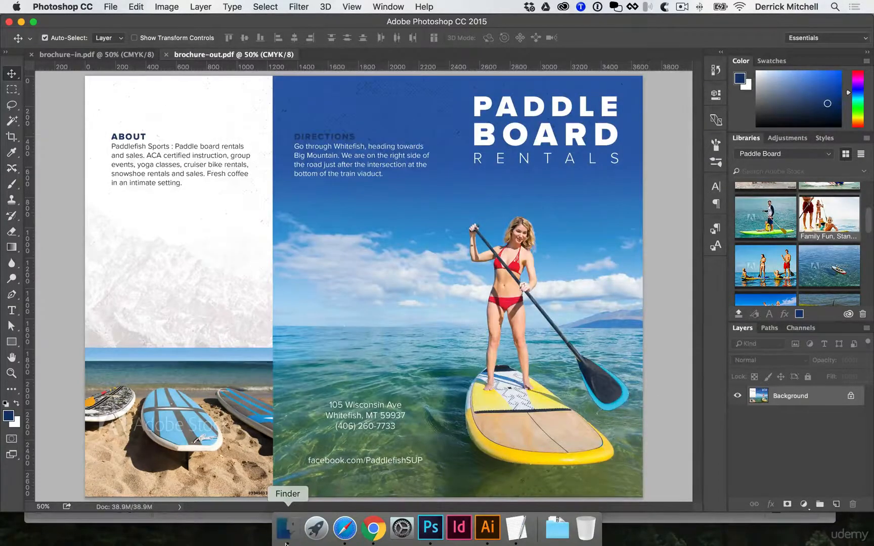
Switch to Finder, open the FINALS folder in FILES SENT and check brochure-in.pdf and brochure-out.pdf with Quick Look.
click(289, 528)
scroll(409, 96, left, 4)
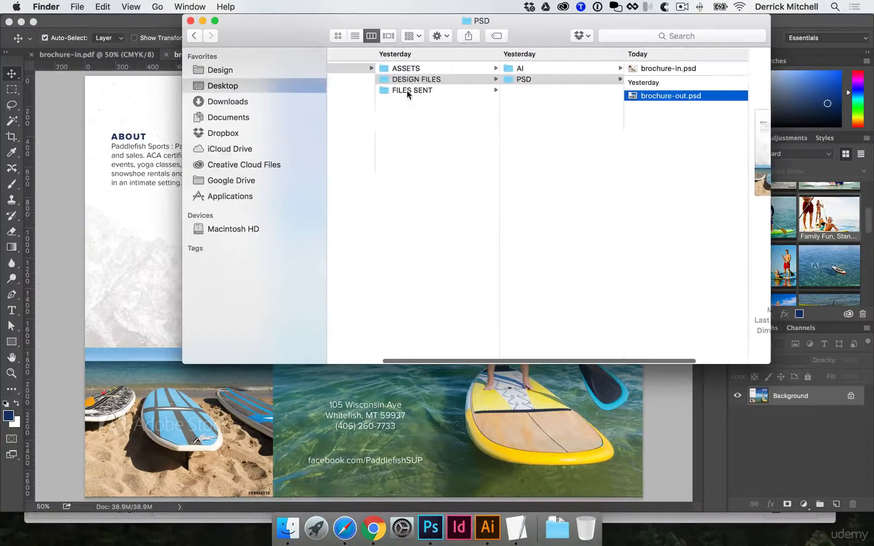
click(407, 91)
click(565, 79)
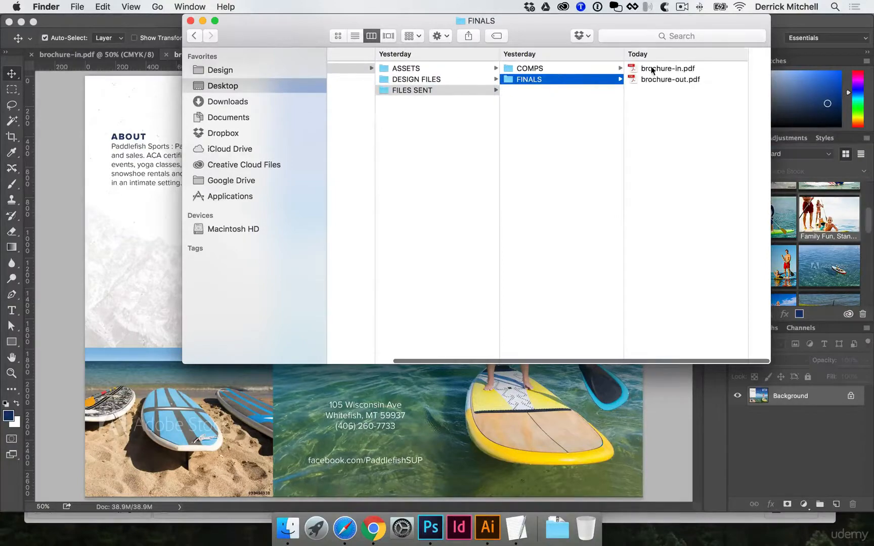
click(653, 69)
key(space)
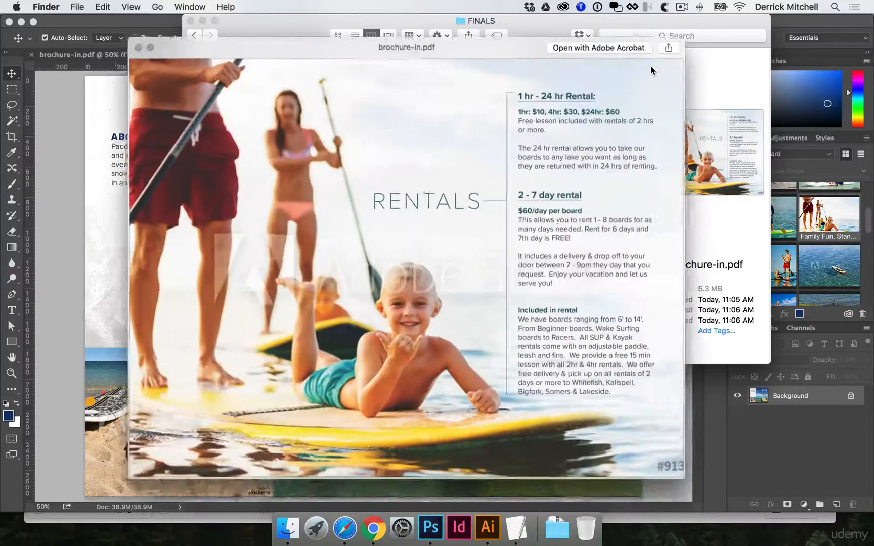
key(Down)
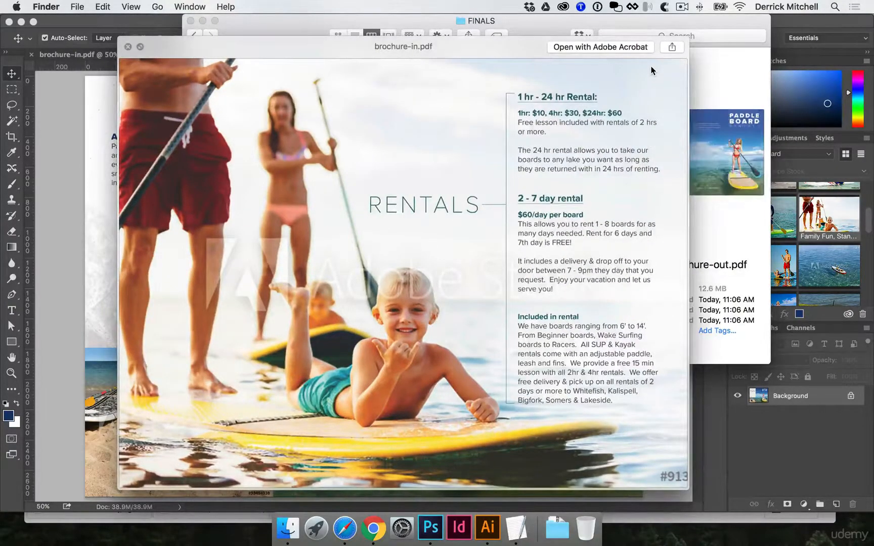
key(Up)
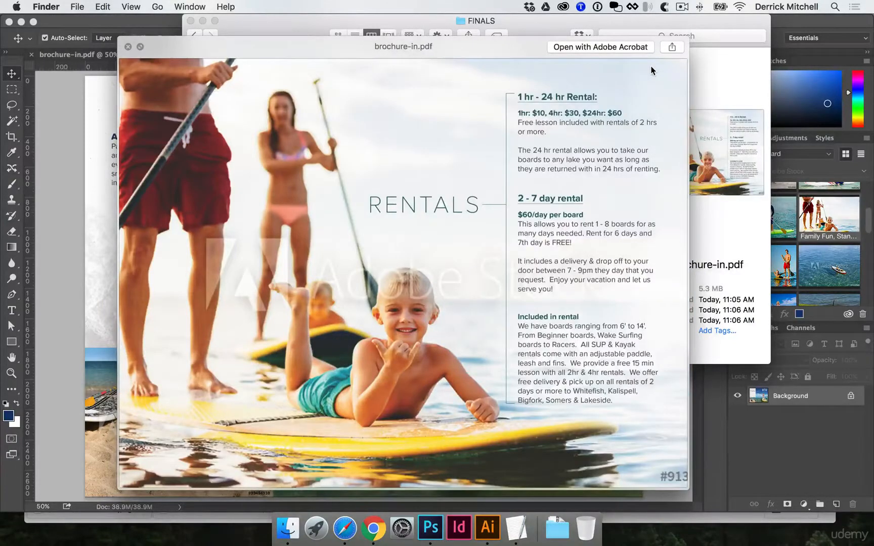